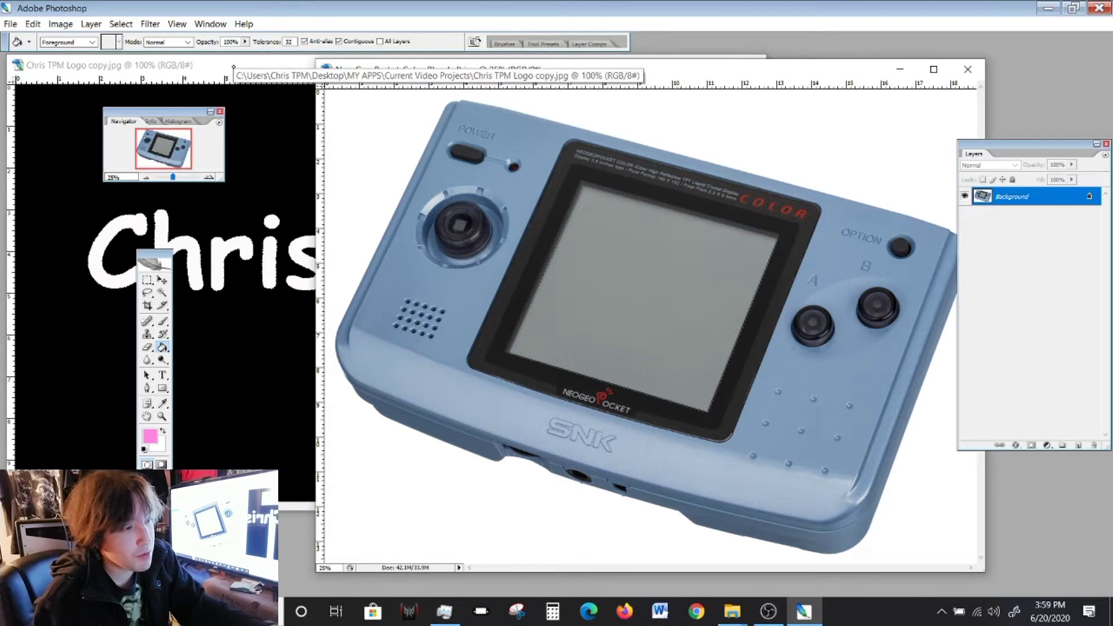
Bring the Neo-Geo-Pocket-Color-Blue-Left.jpg photo to the front and select the Move tool
key("ctrl+Tab")
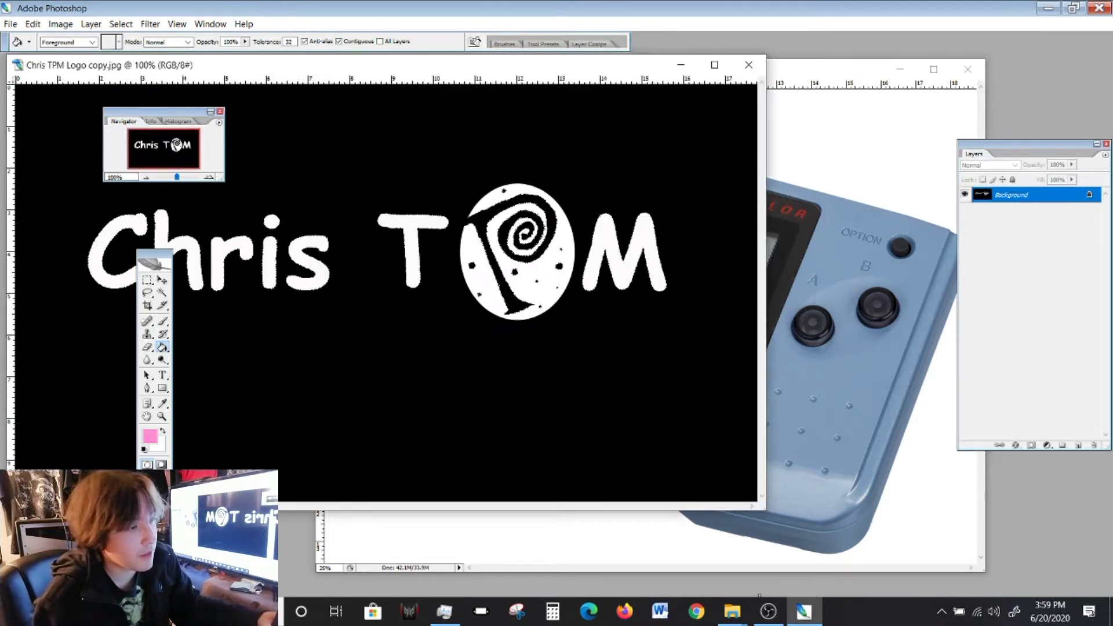
left_click_drag(526, 65, 529, 66)
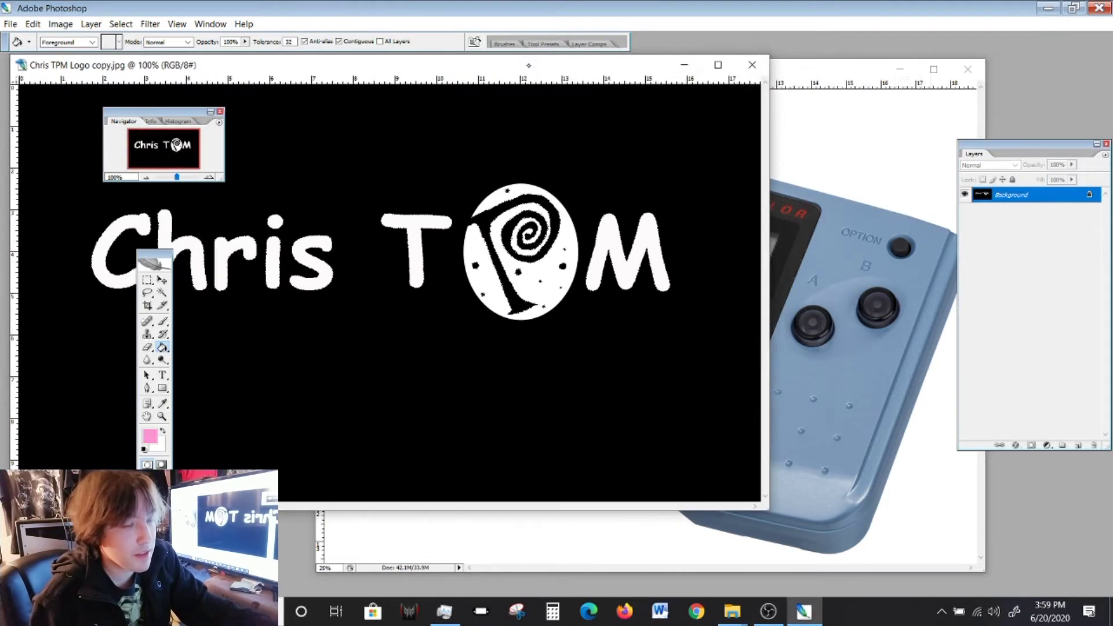
key("ctrl+Tab")
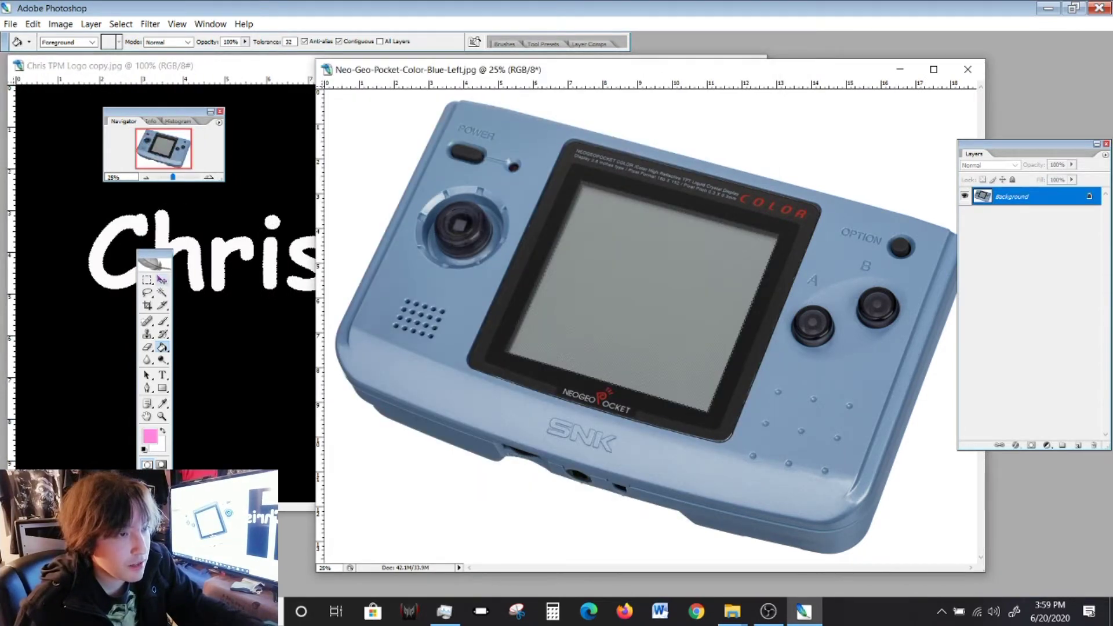
key("v")
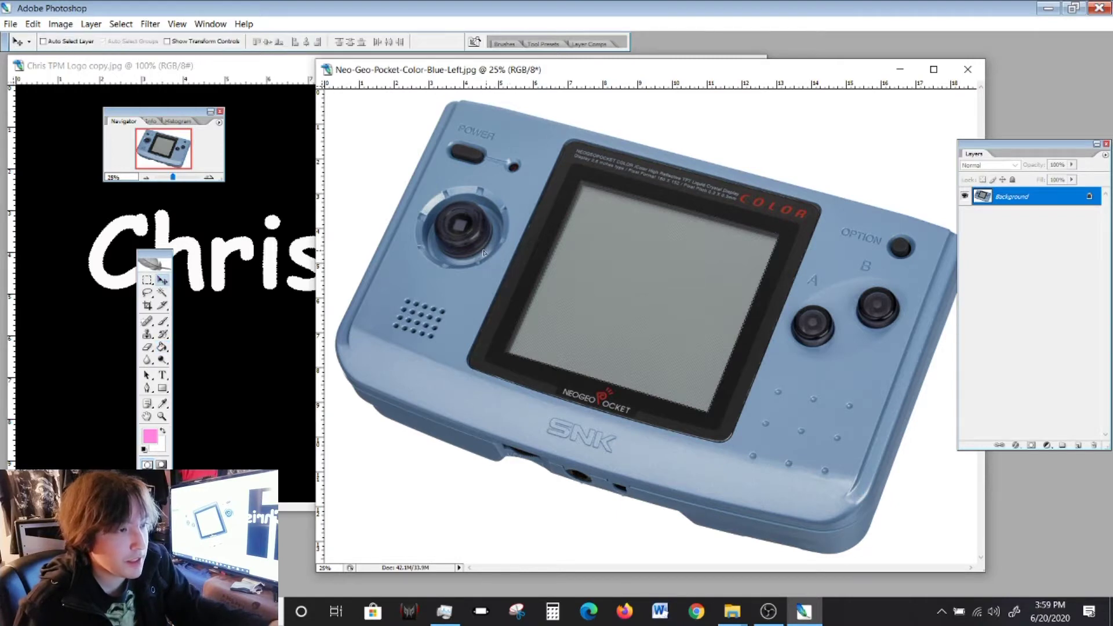
Drag the Neo Geo Pocket photo into the Chris TPM logo document as Layer 1 and maximize it
mouse_move(338, 255)
left_mouse_down()
mouse_move(288, 266)
mouse_move(319, 255)
left_mouse_up()
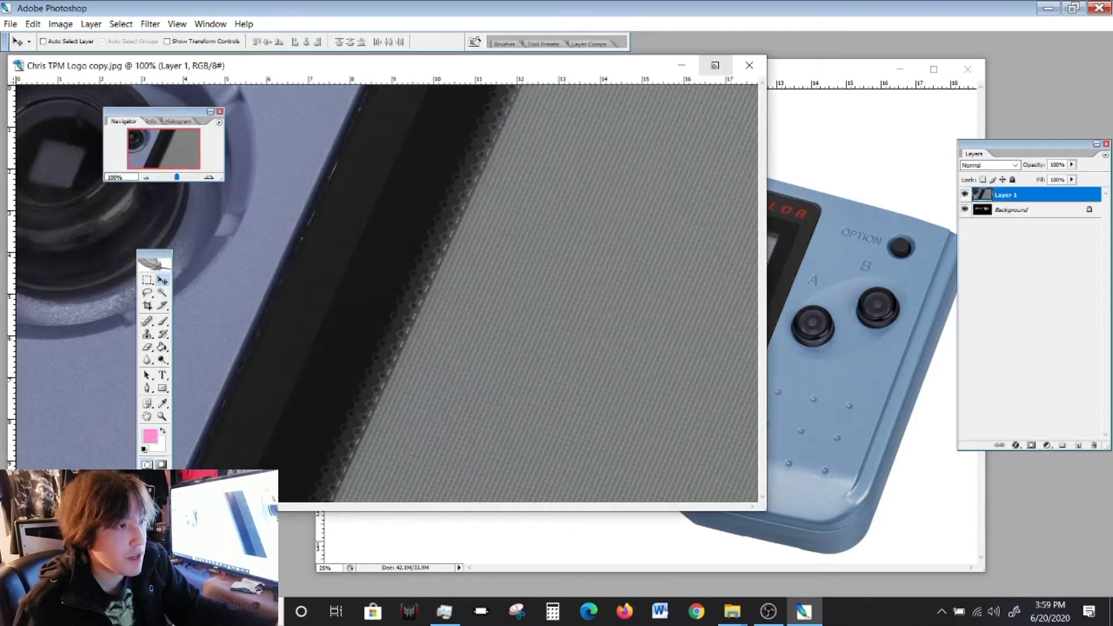
left_click(715, 65)
left_click_drag(597, 217, 375, 437)
left_click_drag(636, 317, 615, 388)
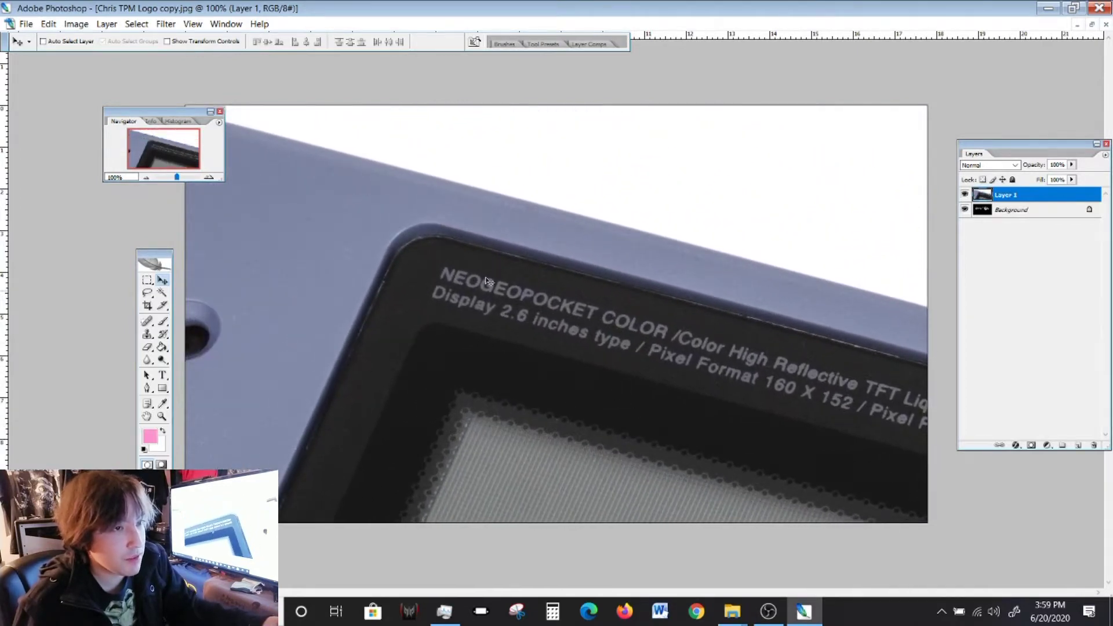
Start Free Transform, zoom out to 33.3%, and begin shrinking the handheld photo from its corners
left_click(48, 23)
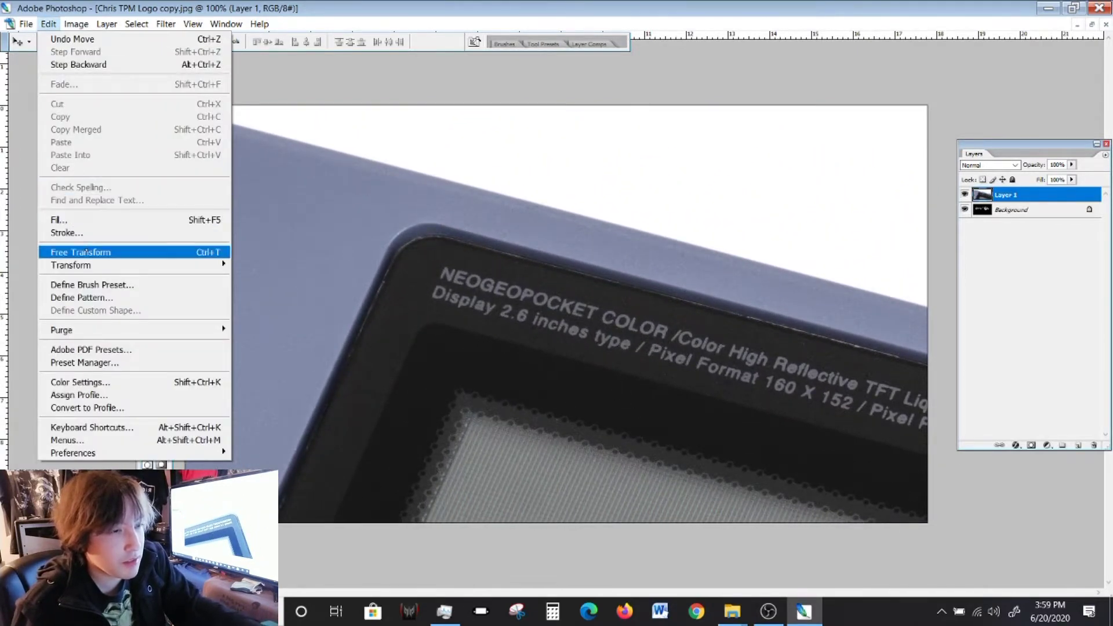
left_click(87, 252)
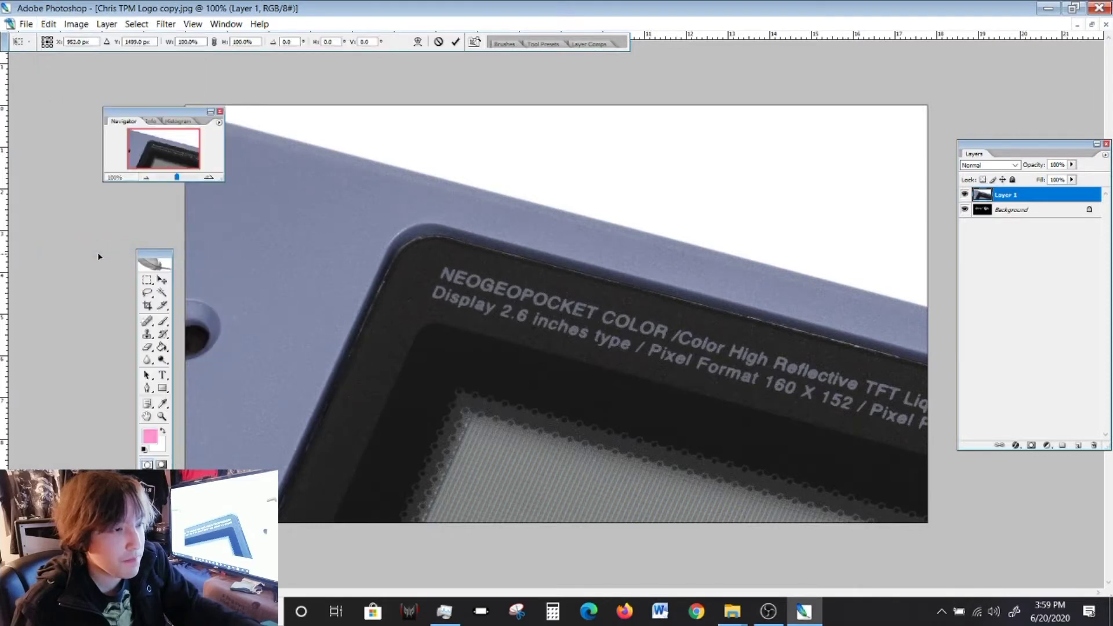
left_click(146, 177)
left_click(146, 177)
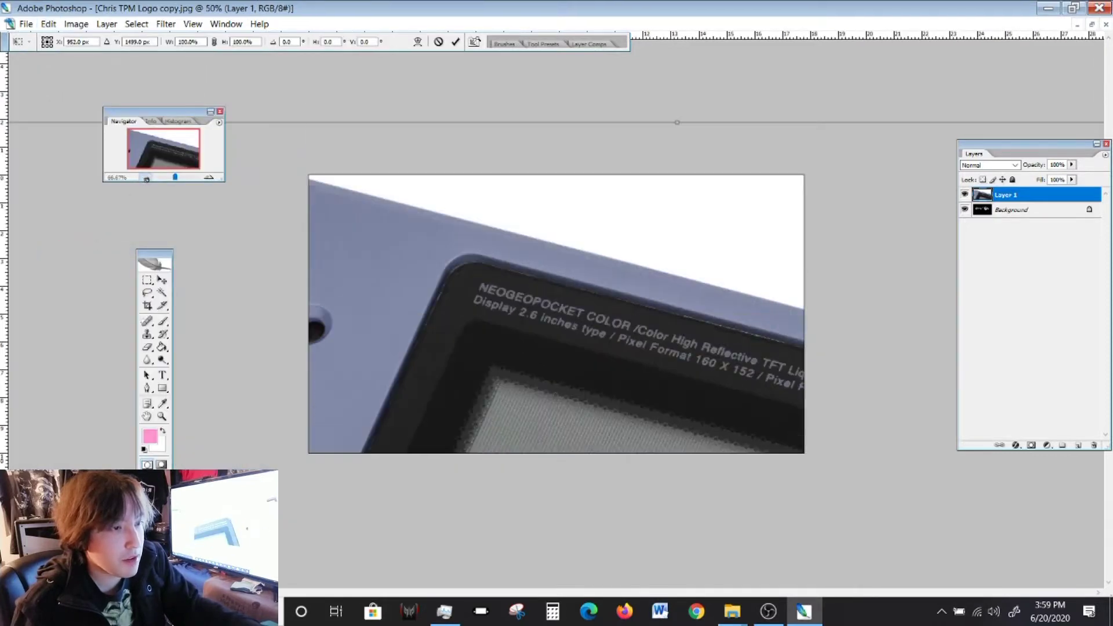
left_click(147, 176)
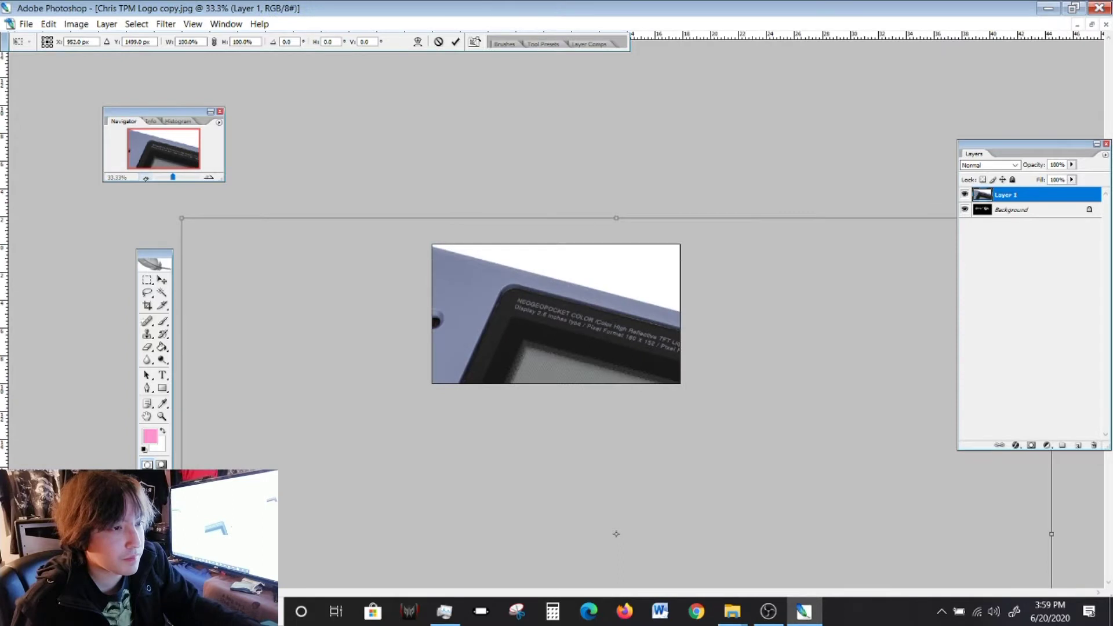
left_click_drag(178, 214, 548, 414)
left_click_drag(658, 468, 509, 261)
left_click_drag(398, 204, 508, 298)
Scale the handheld down to about a fifth and centre it over the logo
left_click_drag(624, 339, 518, 245)
left_click_drag(402, 203, 432, 273)
left_click_drag(671, 430, 661, 380)
left_click_drag(730, 450, 683, 385)
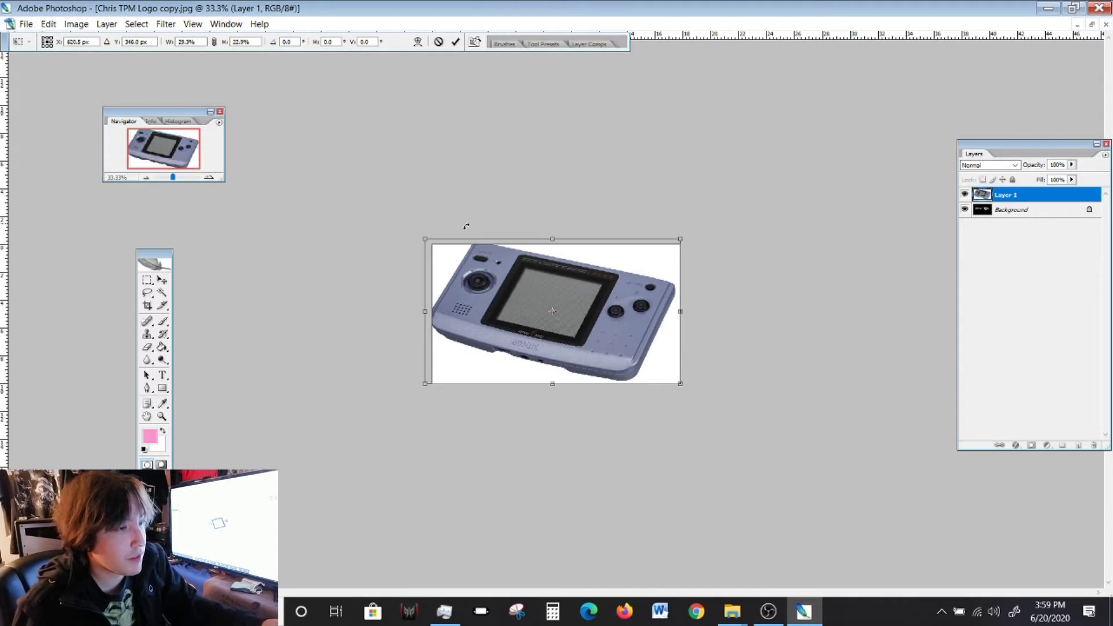
left_click_drag(425, 239, 510, 281)
left_click_drag(589, 323, 549, 309)
left_click_drag(648, 268, 641, 273)
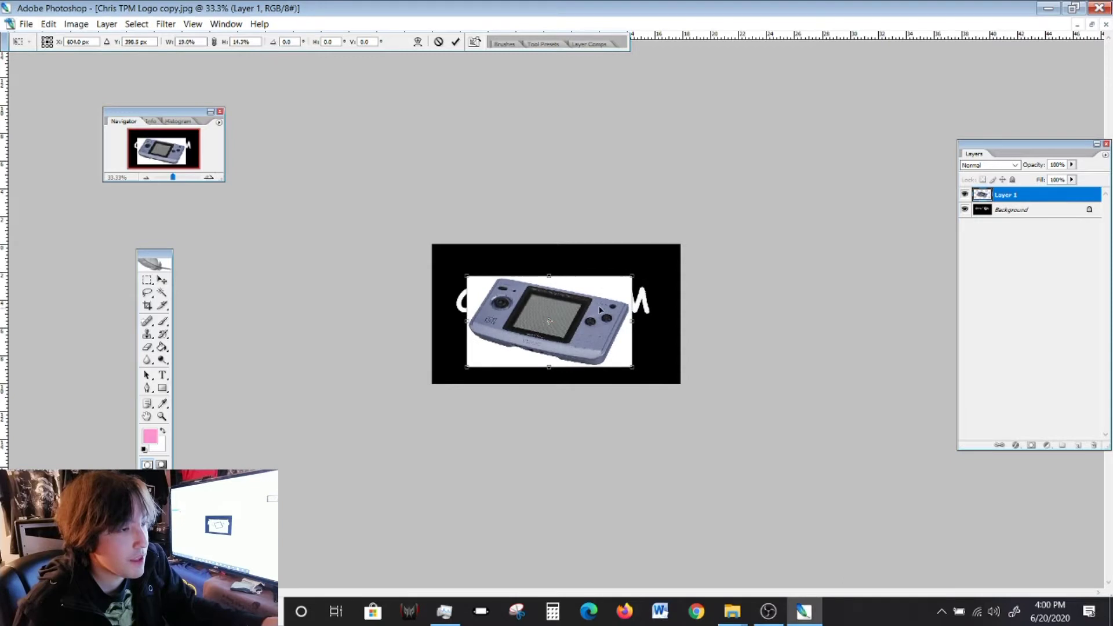
left_click_drag(467, 366, 478, 355)
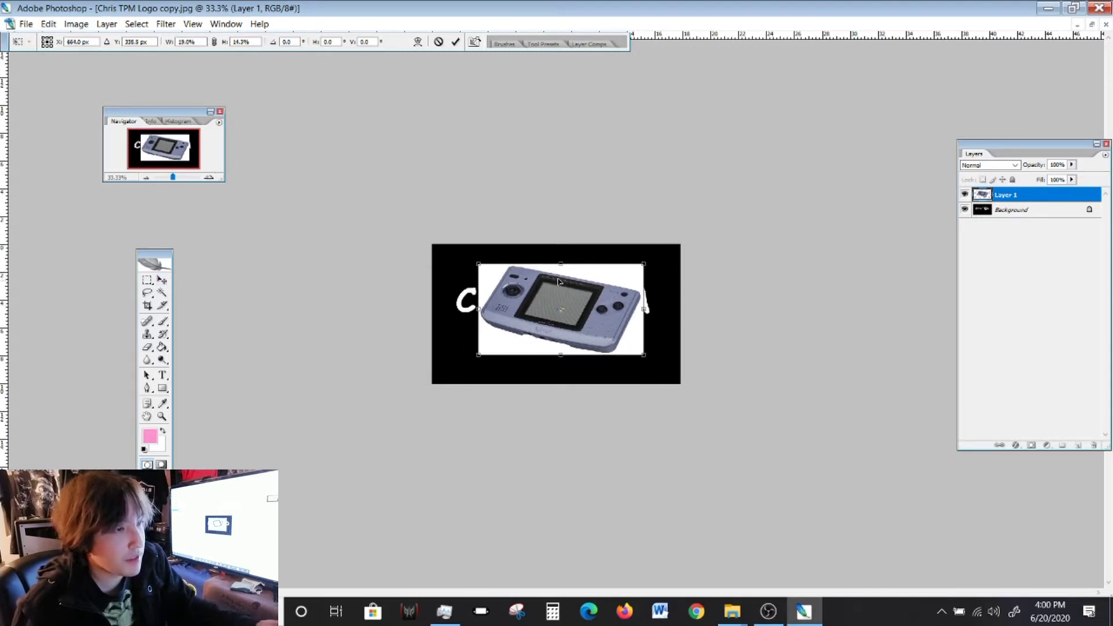
Zoom to 66.7% to check placement and apply the transformation to Layer 1
key("ctrl+plus")
key("ctrl+plus")
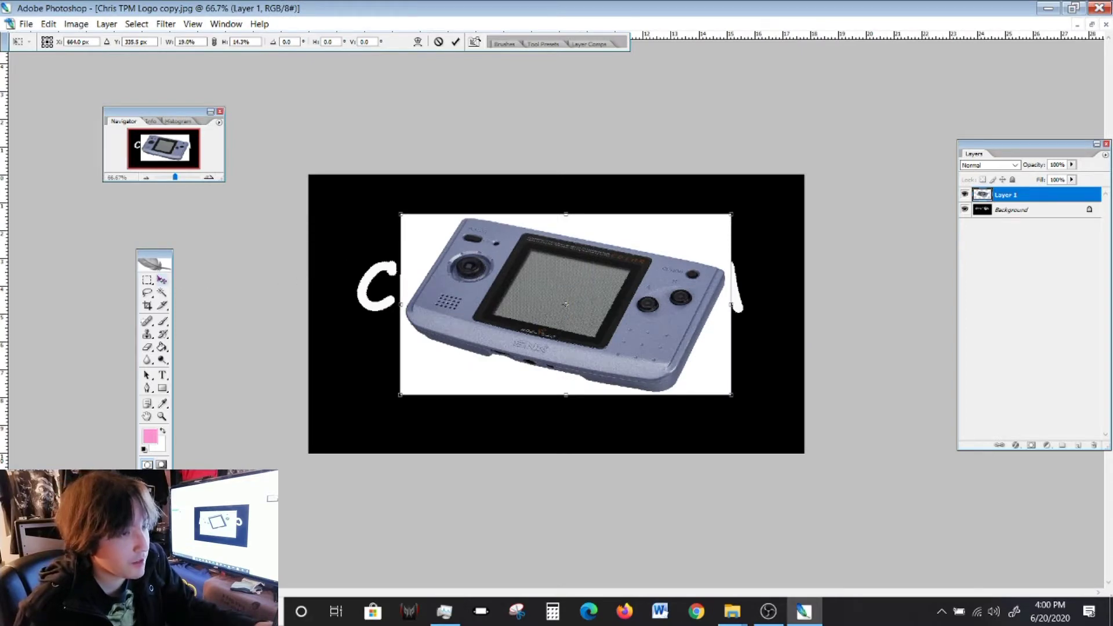
left_click(163, 280)
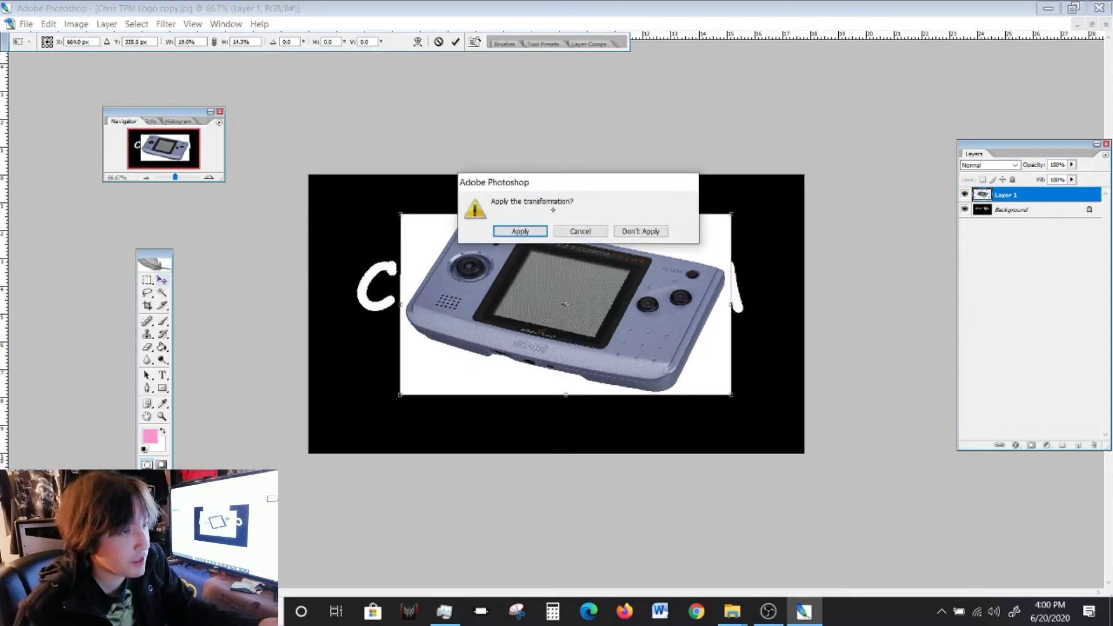
left_click(521, 232)
Try several positions for the handheld, settle it over the logo's centre, and pick the Magic Wand
left_click_drag(535, 255, 488, 274)
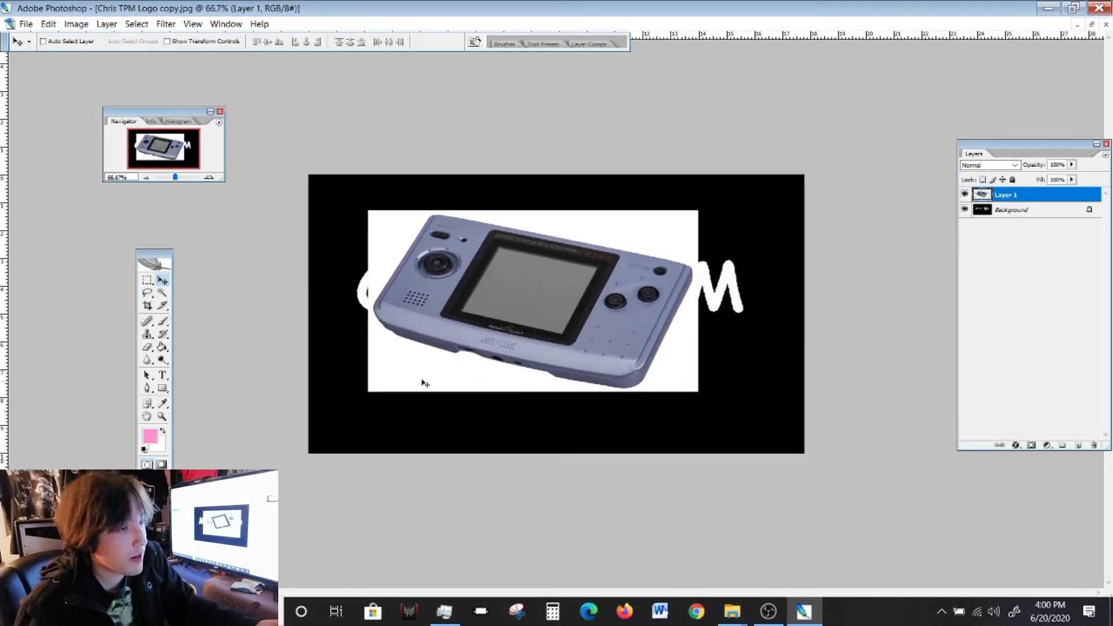
mouse_move(668, 360)
left_mouse_down()
mouse_move(686, 340)
mouse_move(662, 351)
left_mouse_up()
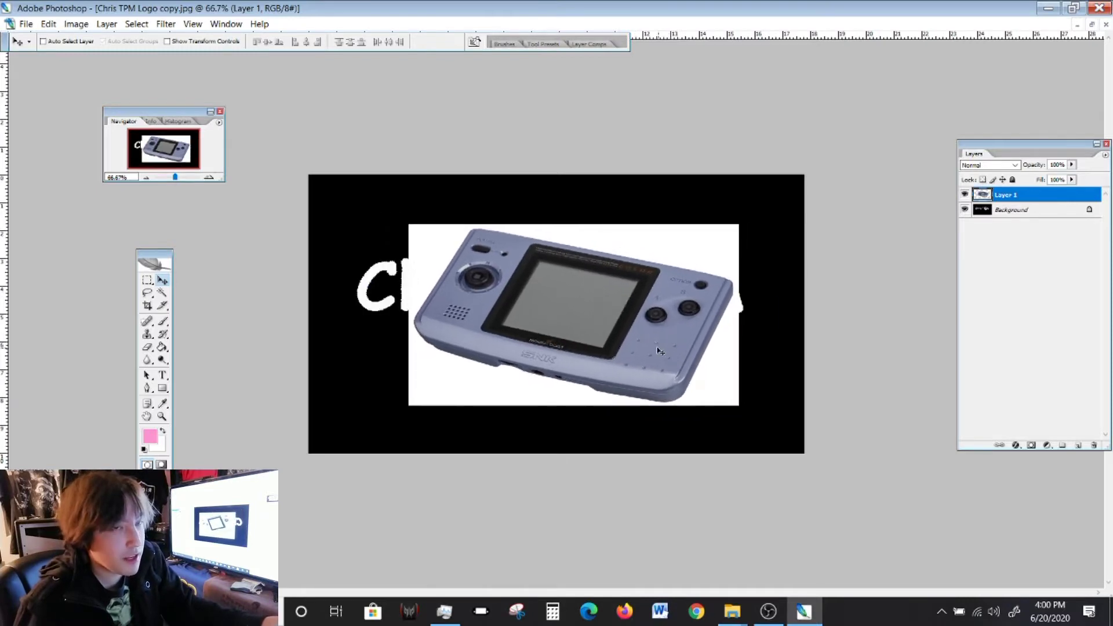
left_click_drag(562, 272, 611, 391)
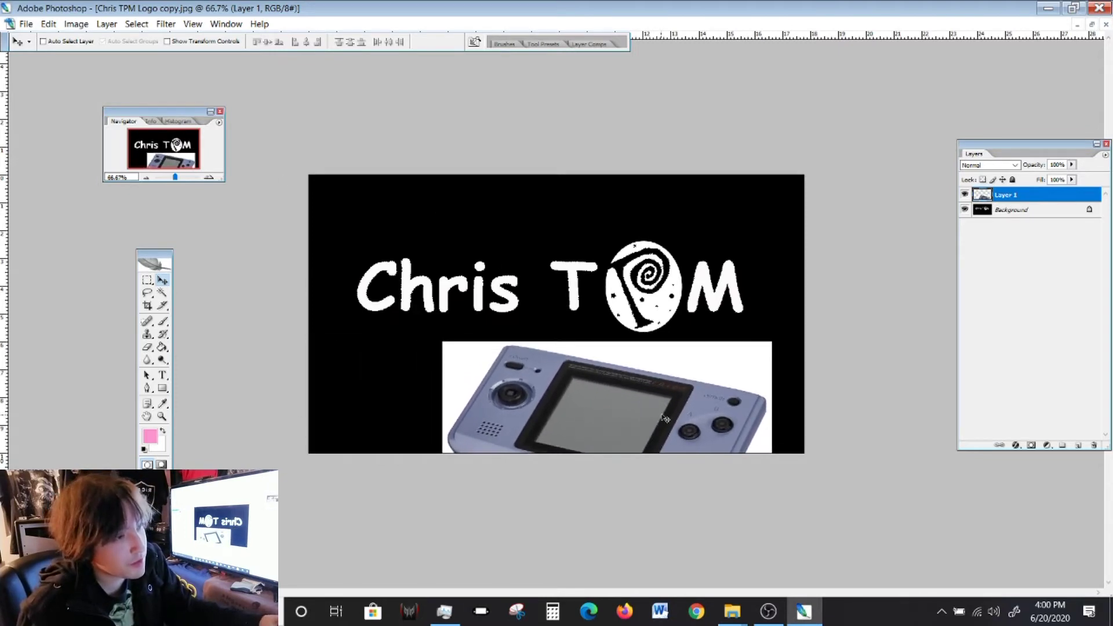
left_click_drag(663, 412, 706, 403)
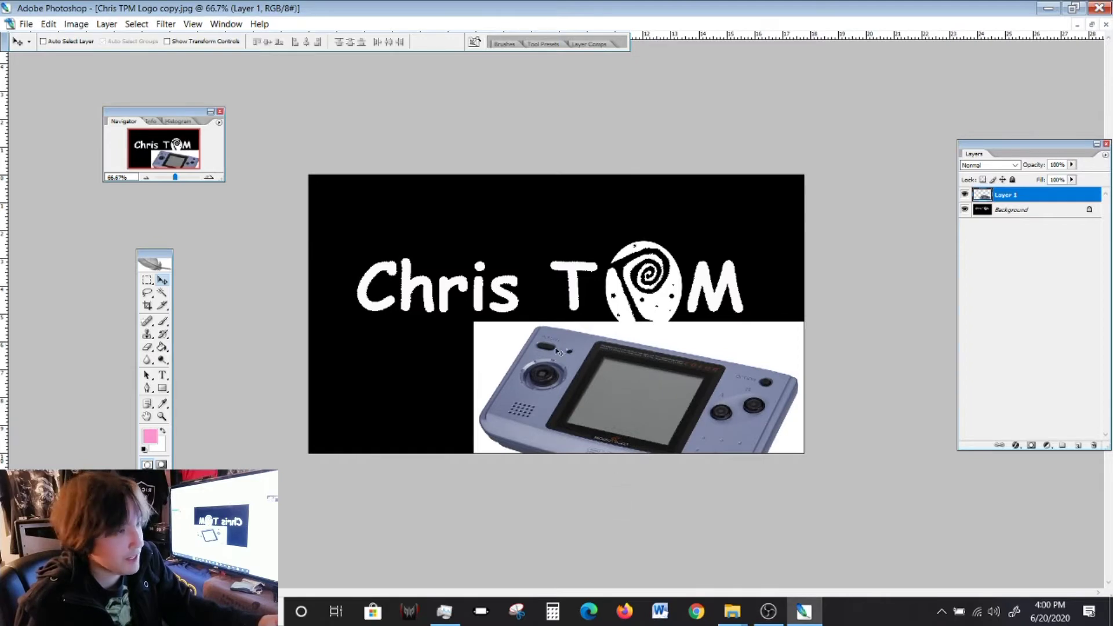
left_click_drag(748, 403, 659, 316)
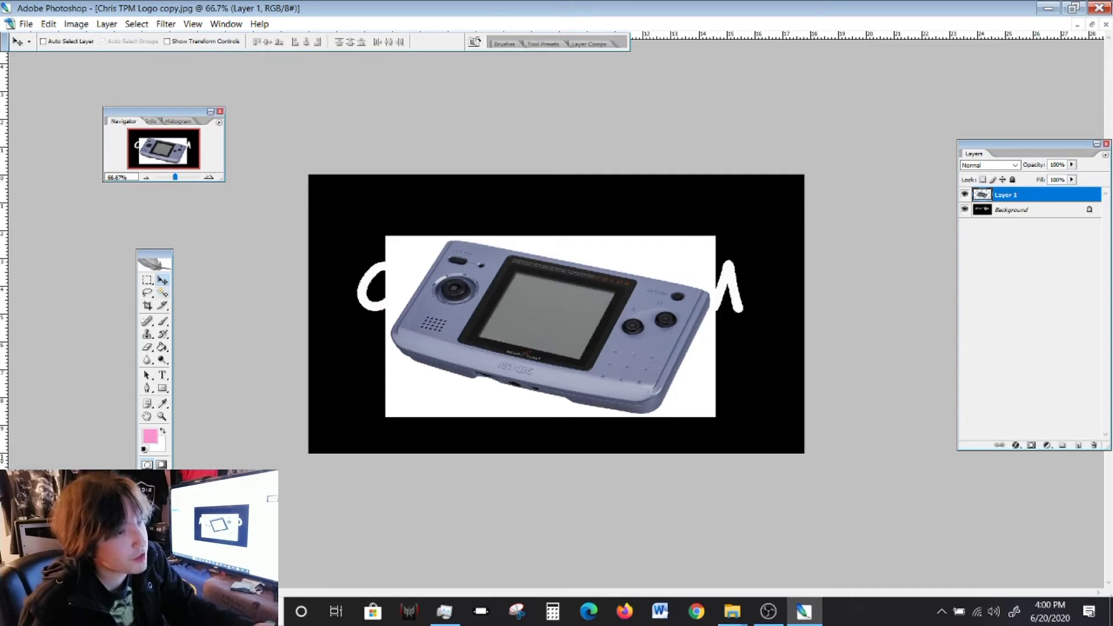
left_click(163, 293)
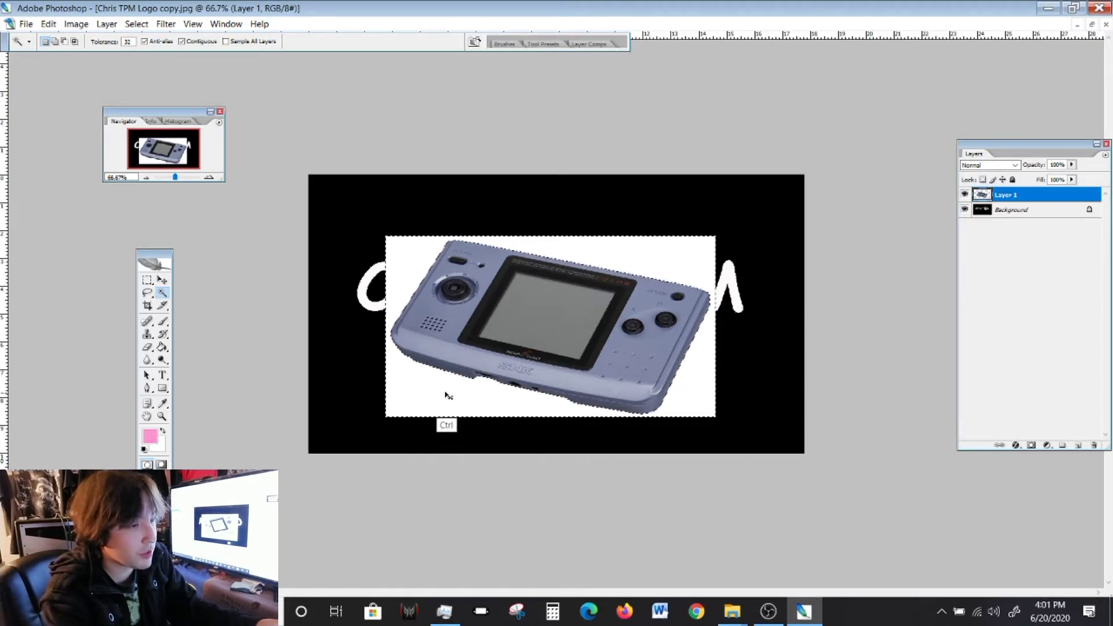
Cut the selected white backdrop with Edit > Cut and nudge Layer 1 slightly up and right
key("Delete")
key("ctrl+d")
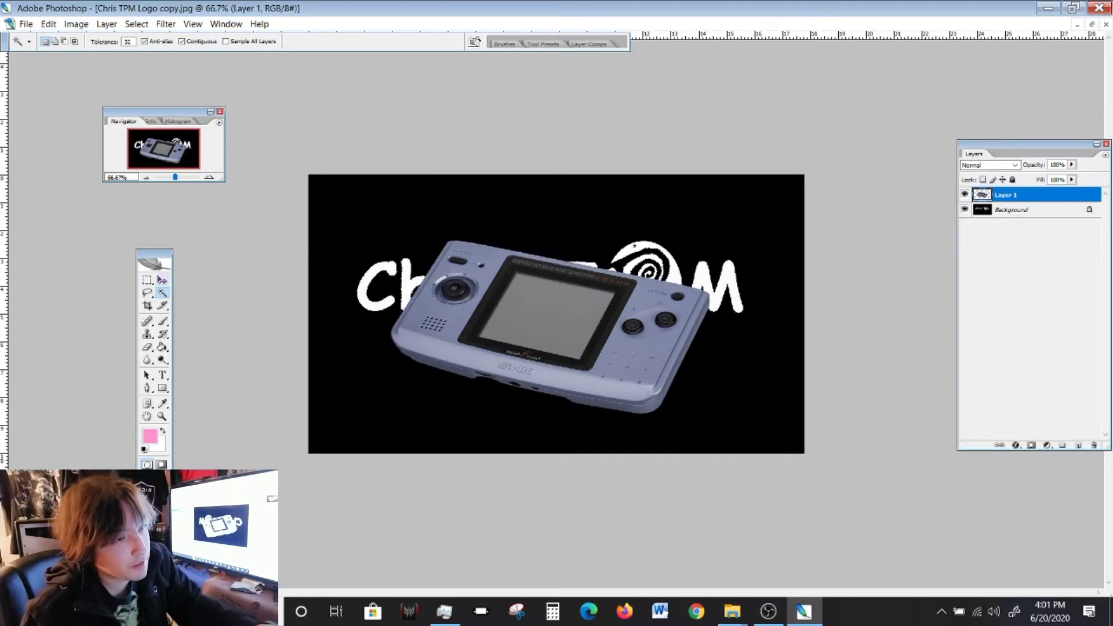
key("ctrl+alt+z")
key("ctrl+alt+z")
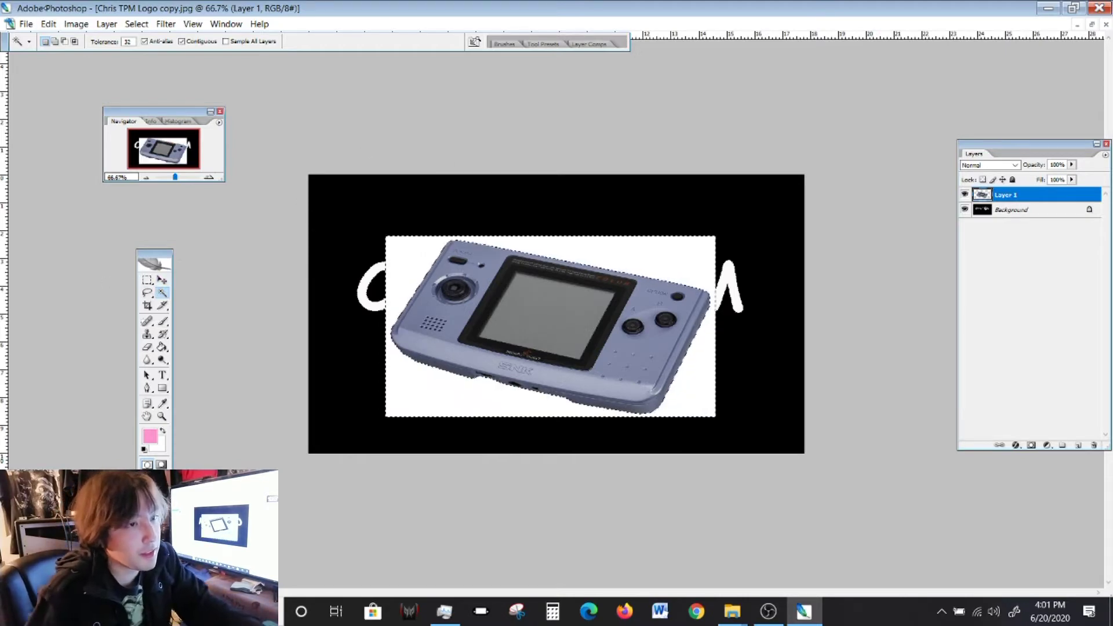
left_click(49, 24)
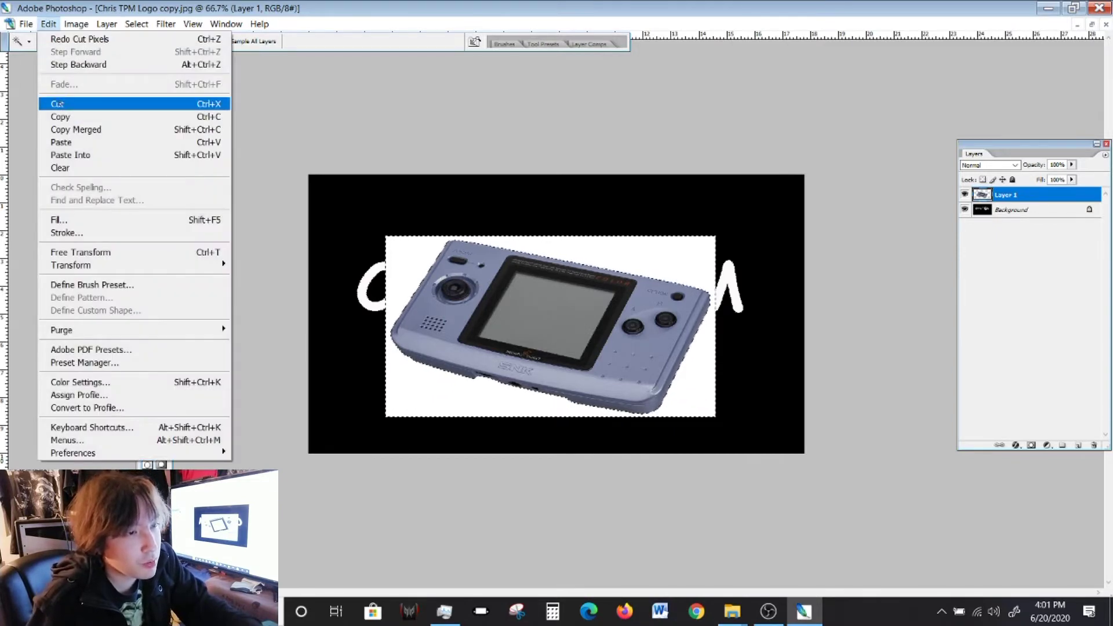
left_click(56, 103)
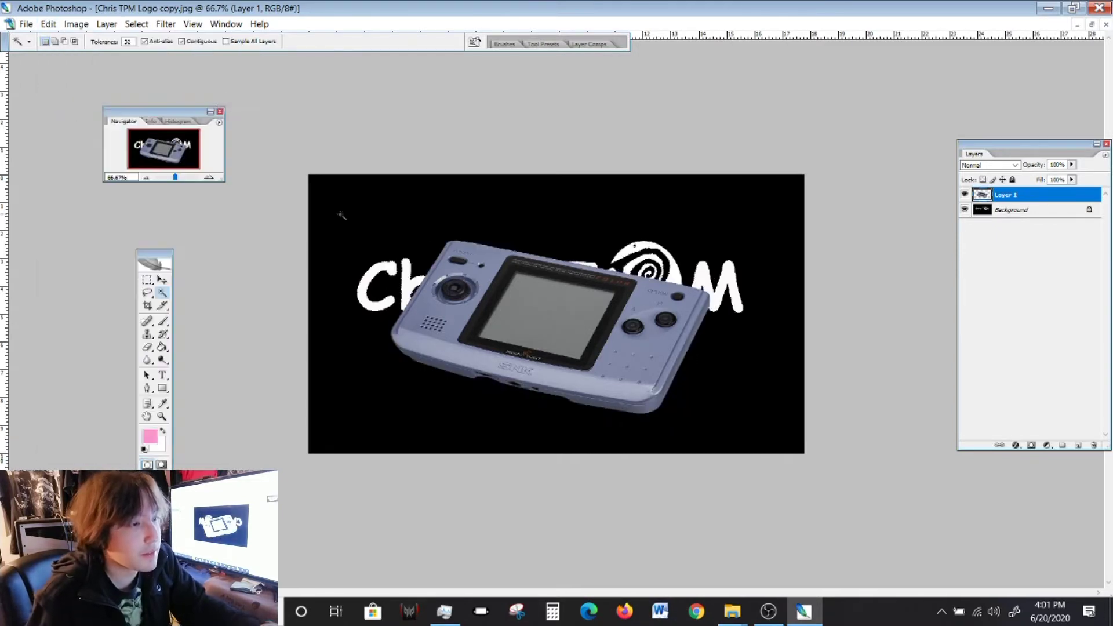
left_click(163, 281)
left_click_drag(613, 334, 626, 314)
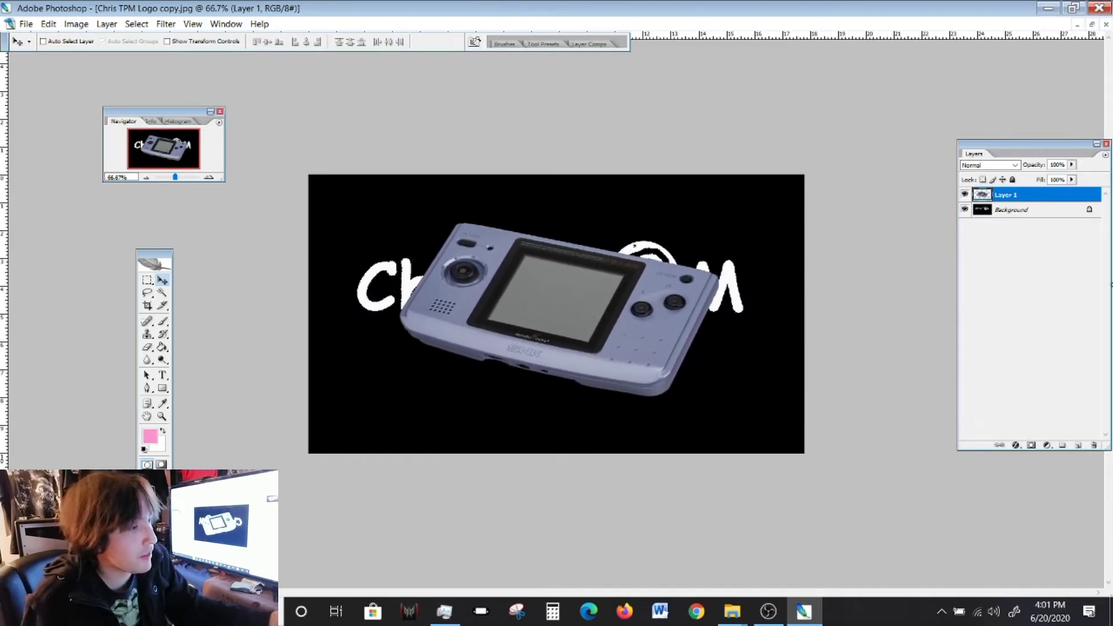
Add a new Layer 2 above Background and brush pink strokes and the word 'Pink'
left_click(1028, 211)
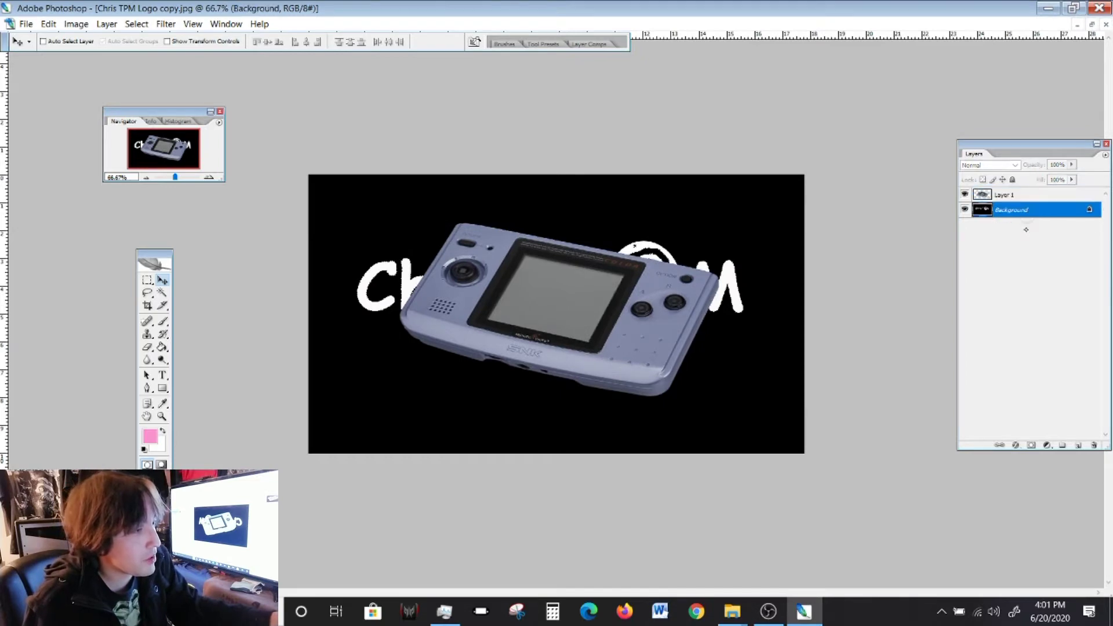
left_click(1079, 445)
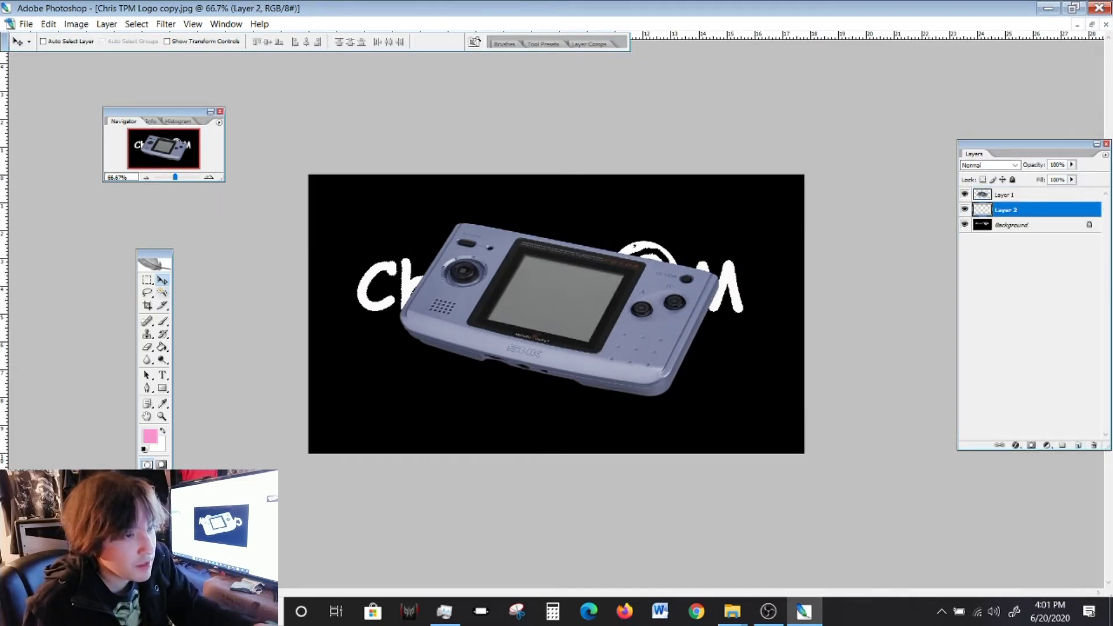
key("b")
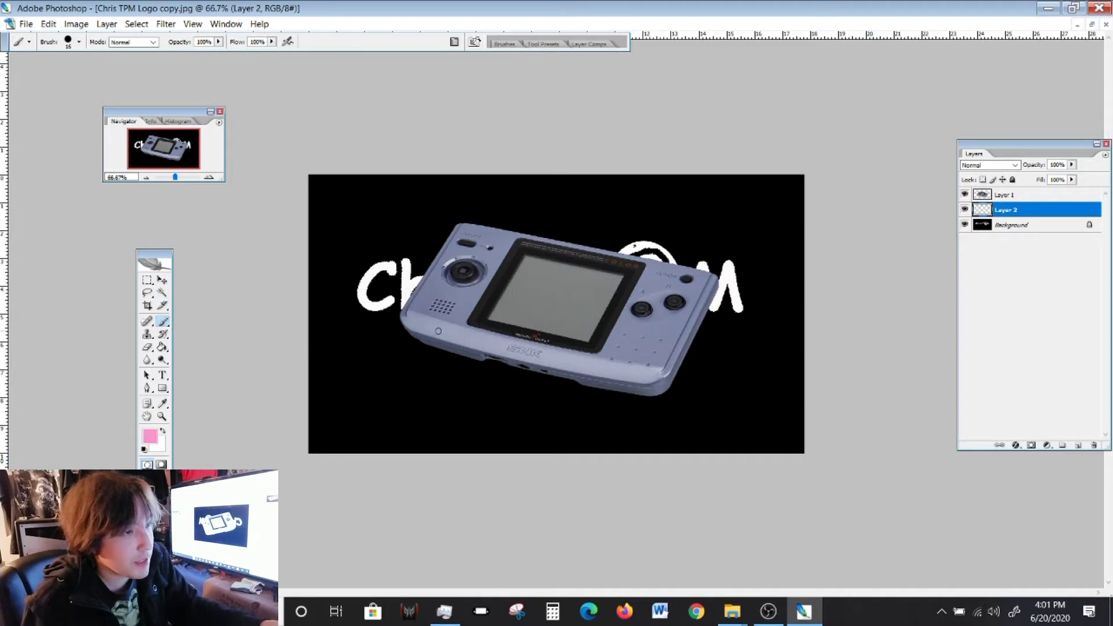
mouse_move(385, 290)
left_mouse_down()
mouse_move(376, 334)
mouse_move(693, 418)
mouse_move(717, 270)
mouse_move(494, 219)
mouse_move(413, 290)
left_mouse_up()
mouse_move(505, 234)
left_mouse_down()
mouse_move(673, 255)
mouse_move(693, 269)
left_mouse_up()
mouse_move(353, 200)
left_mouse_down()
mouse_move(360, 249)
mouse_move(367, 219)
mouse_move(377, 235)
mouse_move(422, 225)
left_mouse_up()
left_click(388, 204)
mouse_move(436, 196)
left_mouse_down()
mouse_move(427, 211)
mouse_move(455, 212)
left_mouse_up()
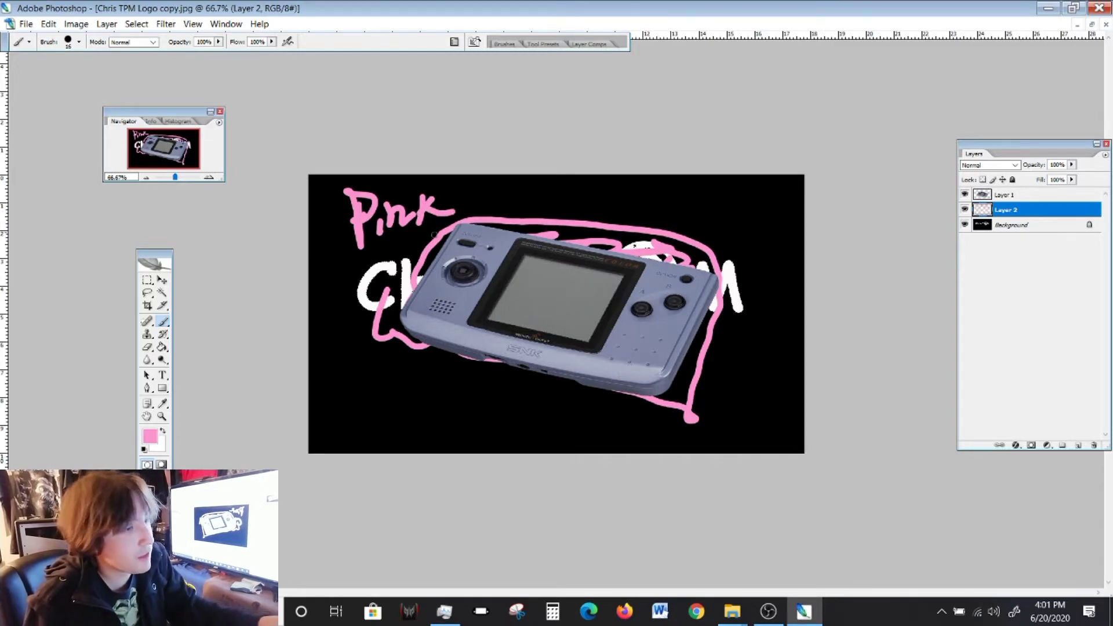
Undo the last stroke and delete the pink Layer 2
key("ctrl+alt+z")
key("ctrl+alt+z")
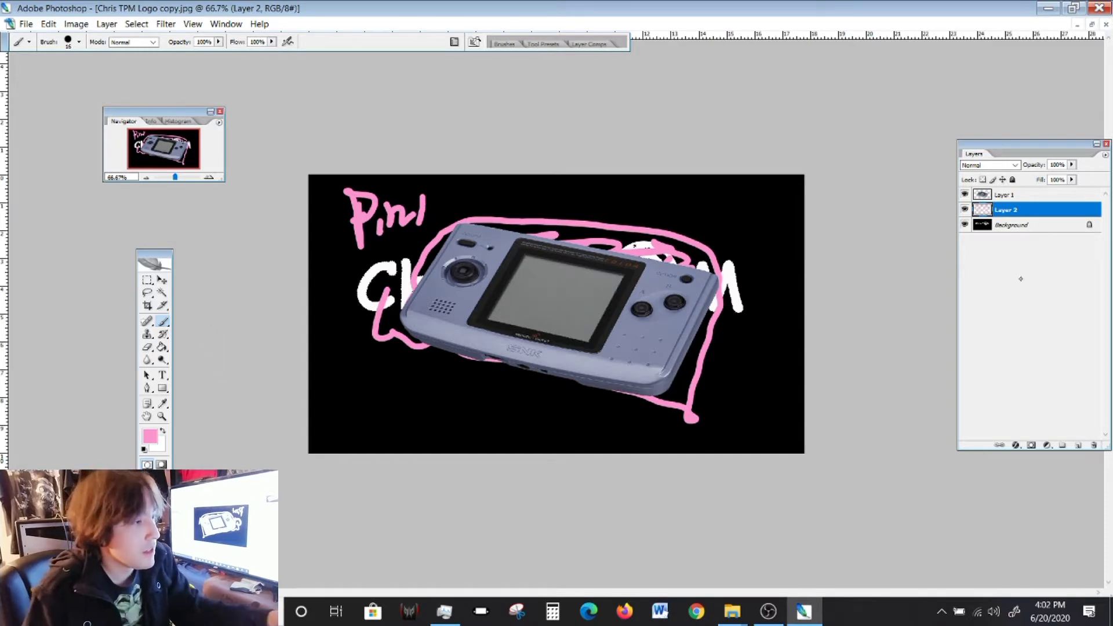
left_click(1095, 445)
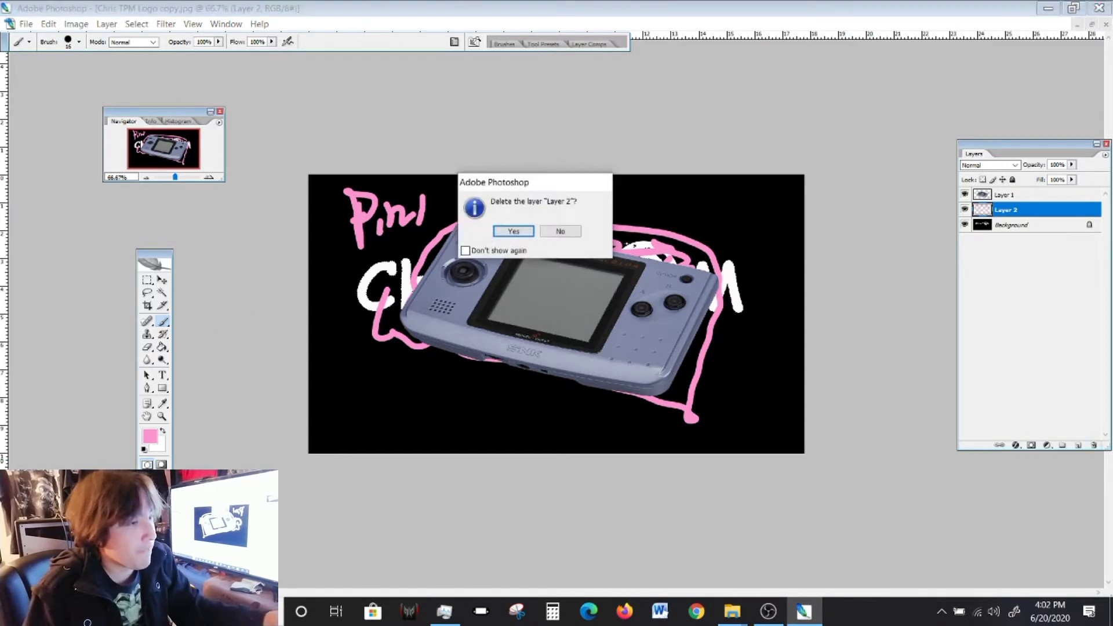
left_click(513, 231)
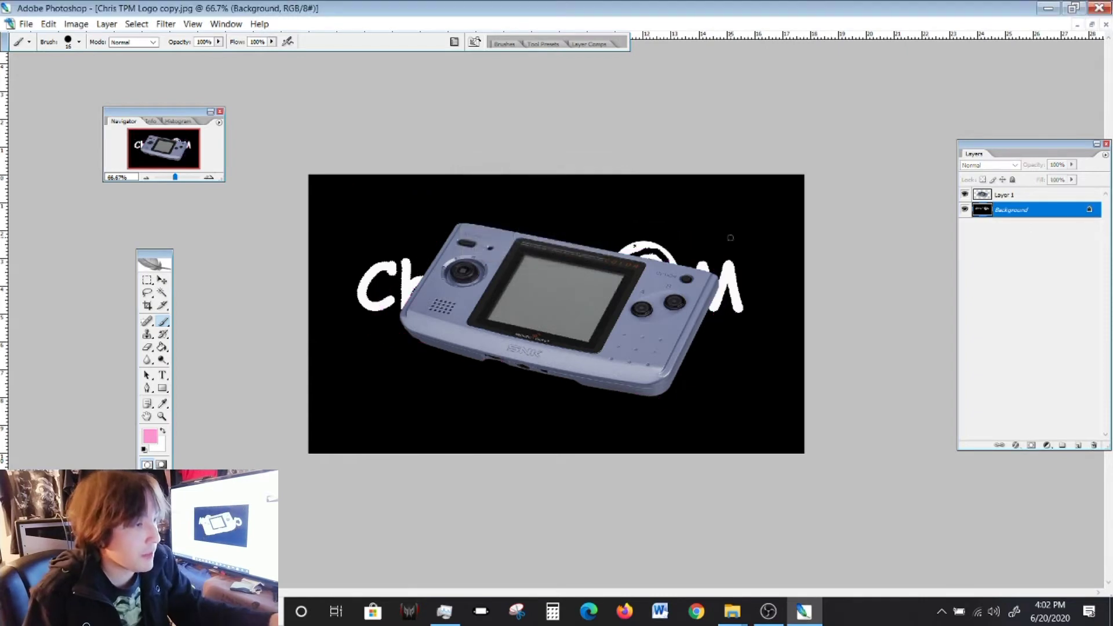
Select Layer 1 and move the handheld down to the canvas's lower left
key("v")
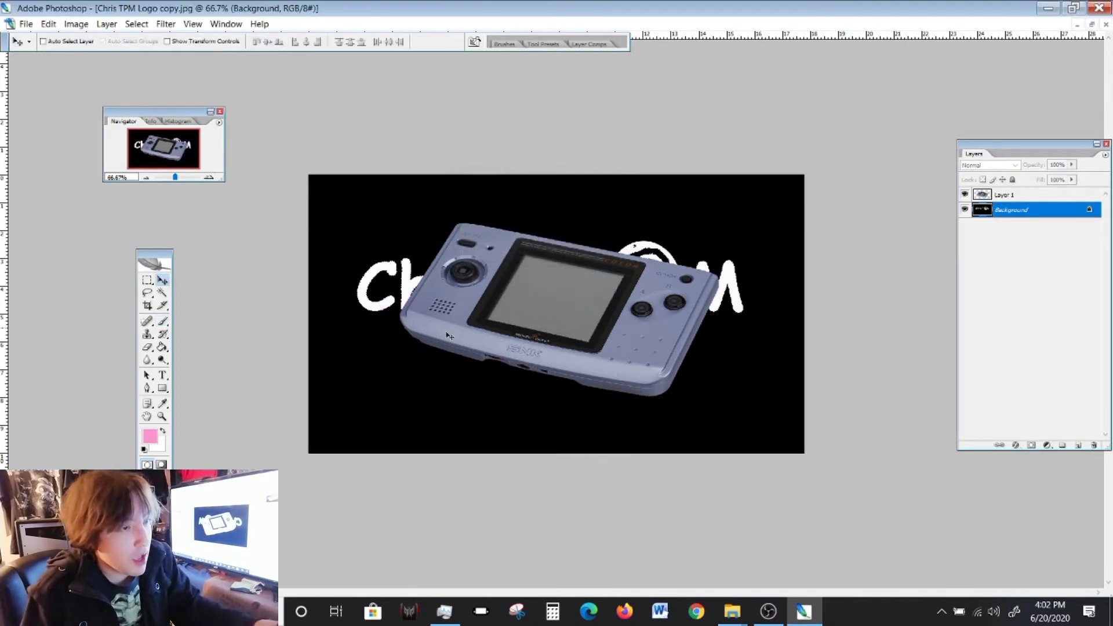
left_click(409, 382)
left_click(555, 228)
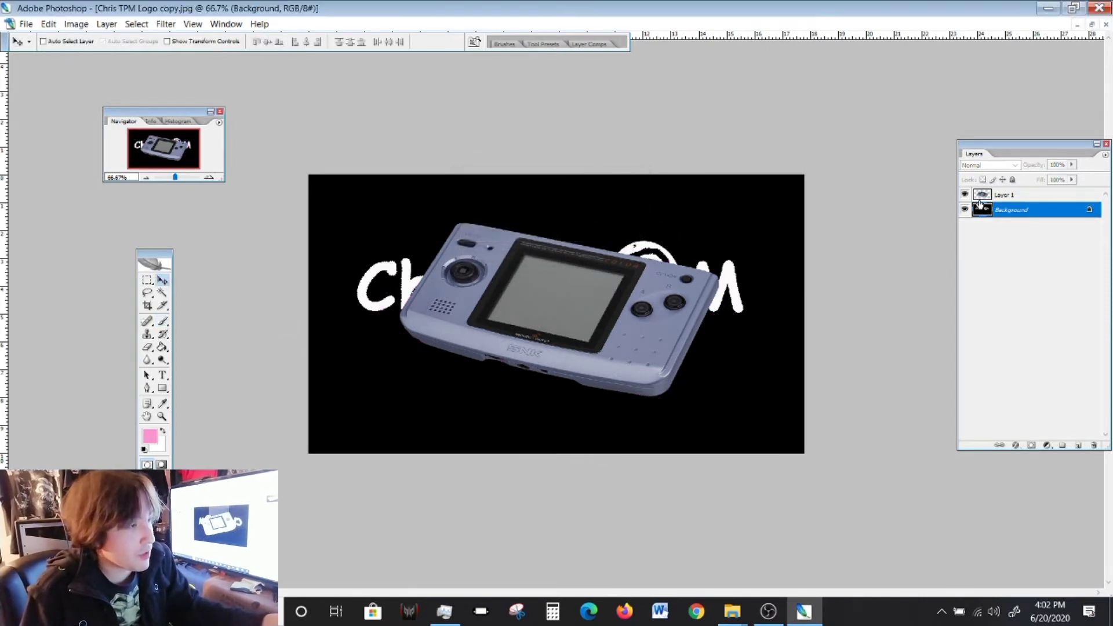
left_click(1007, 196)
left_click_drag(518, 310, 430, 371)
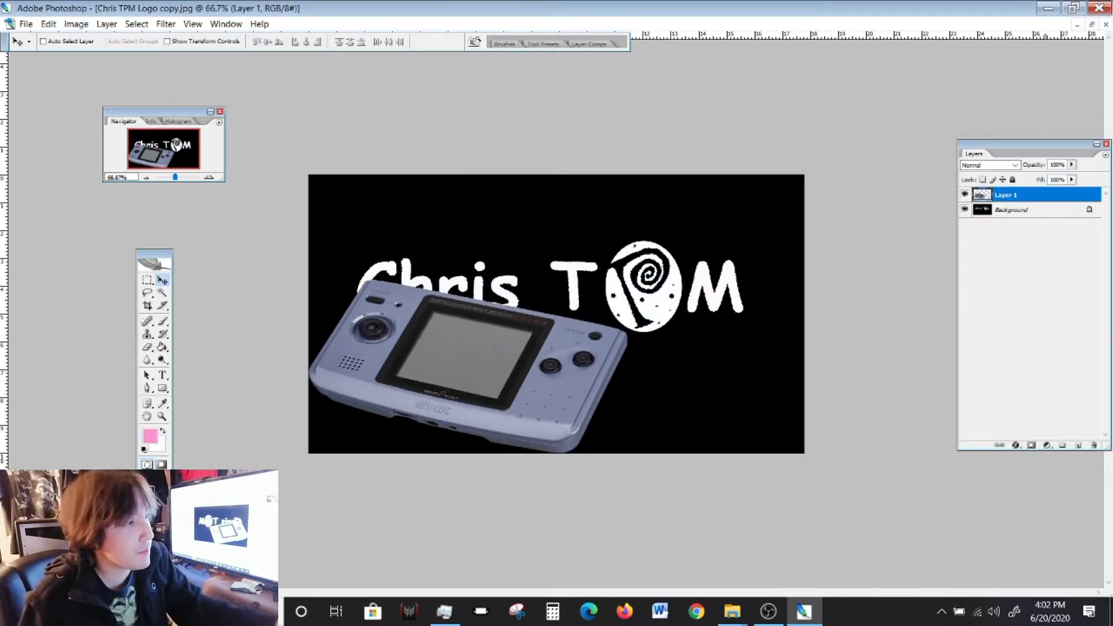
Restore and rearrange the document windows, then switch to the source pictures folder in File Explorer
left_click(1092, 25)
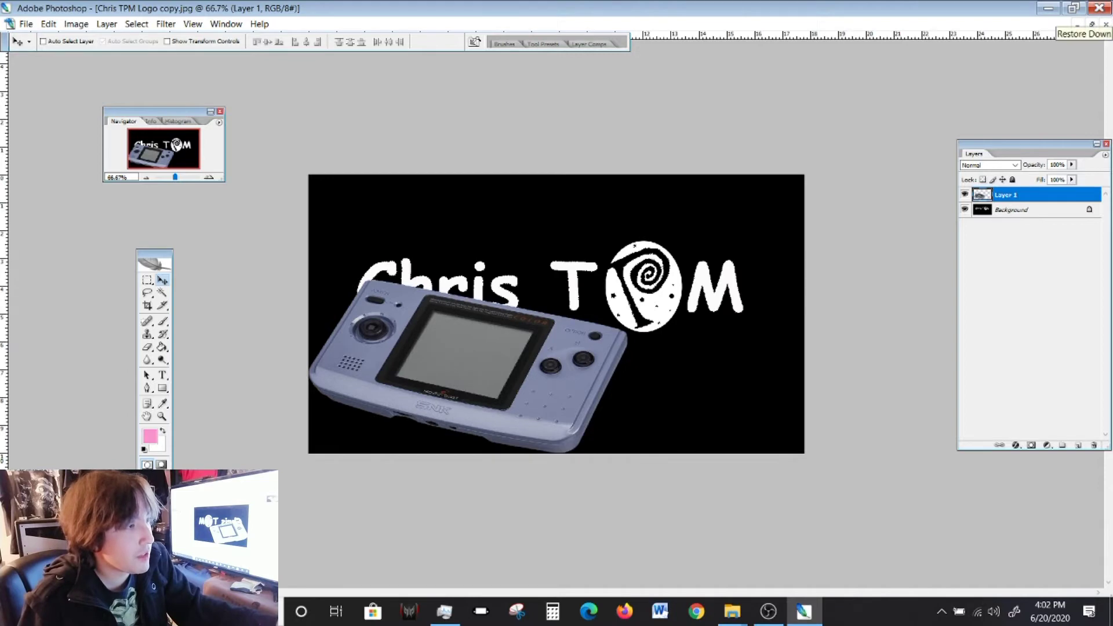
left_click(857, 67)
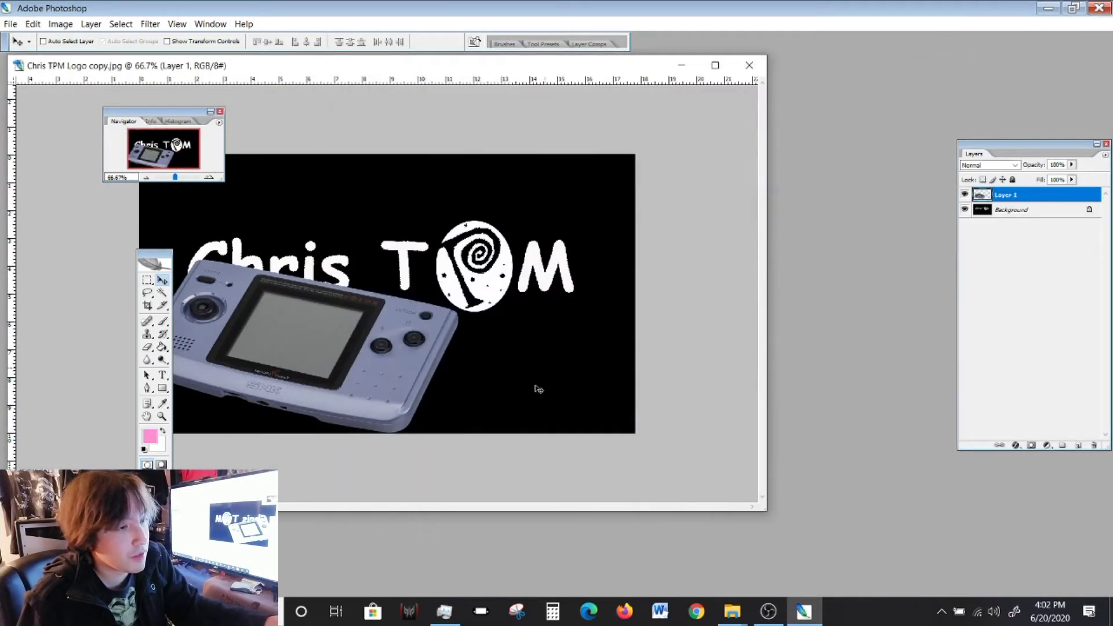
left_click_drag(479, 69, 570, 108)
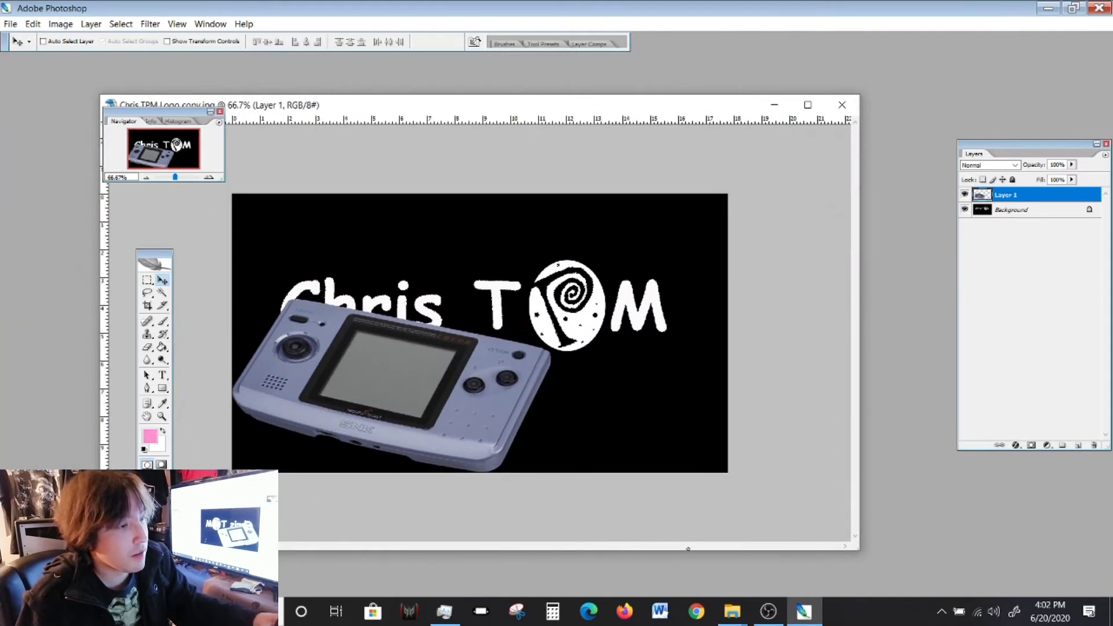
mouse_move(732, 612)
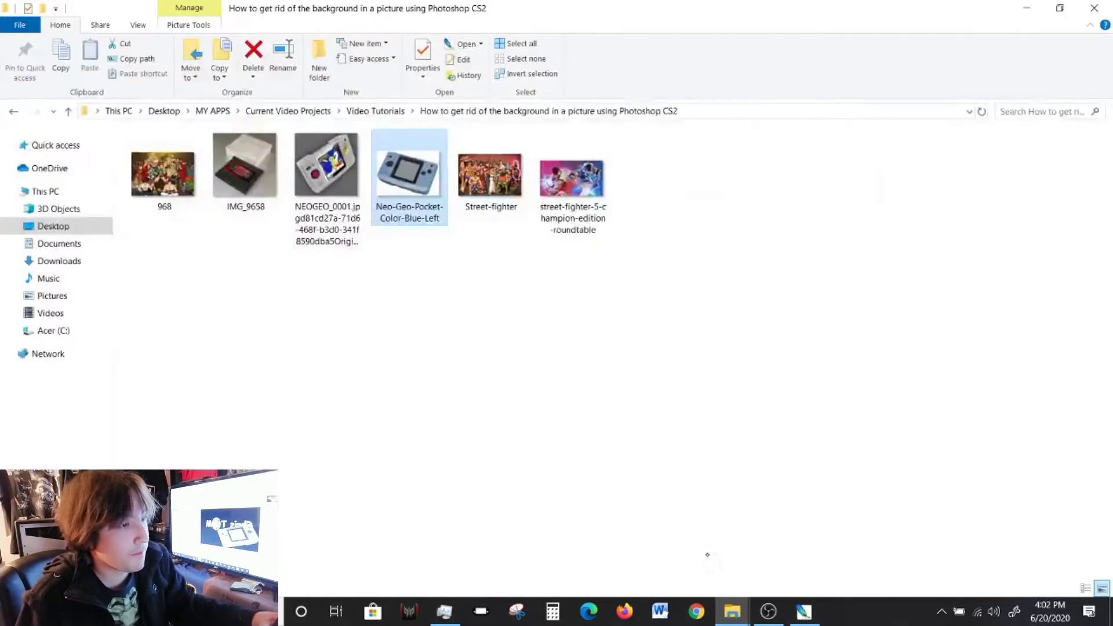
left_click(678, 554)
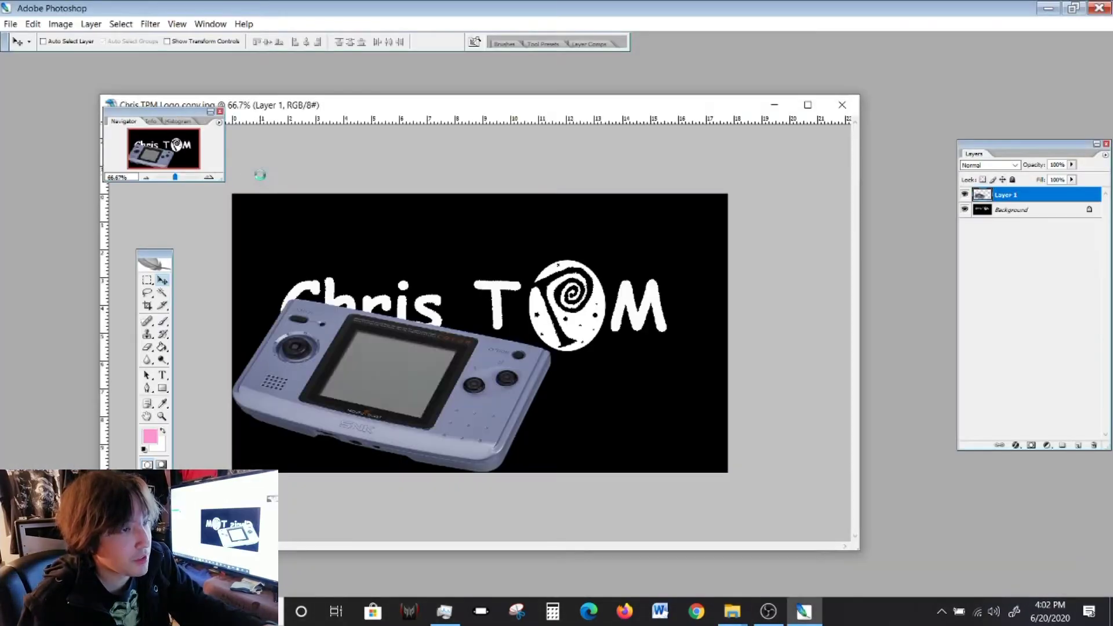
Open the cartridge photo IMG_9658.jpg and move its window aside
left_click(561, 232)
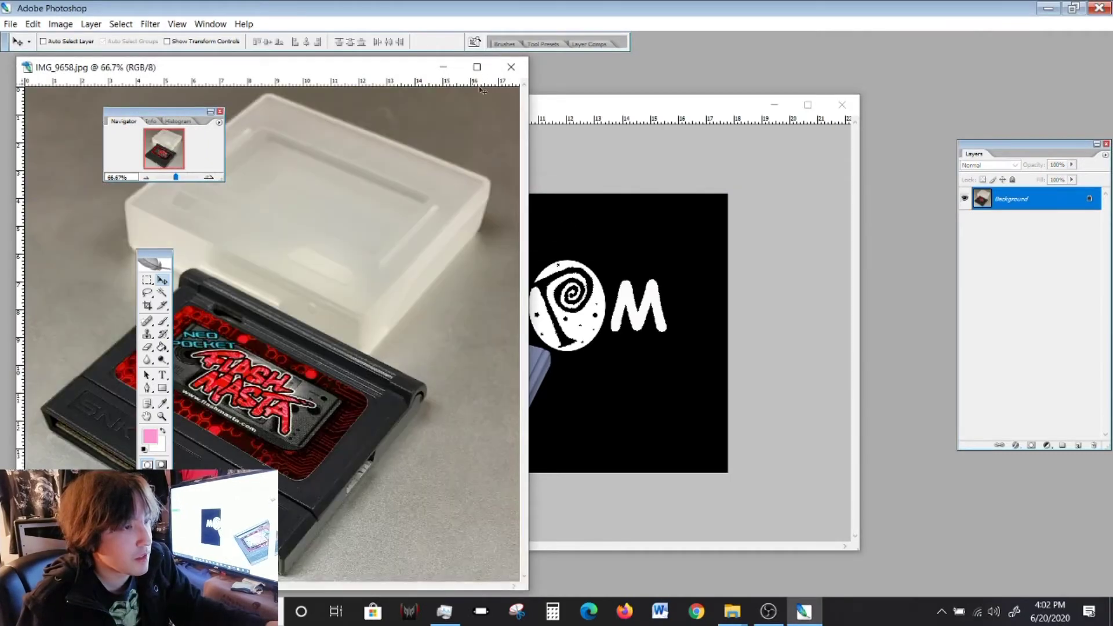
left_click_drag(394, 71, 419, 71)
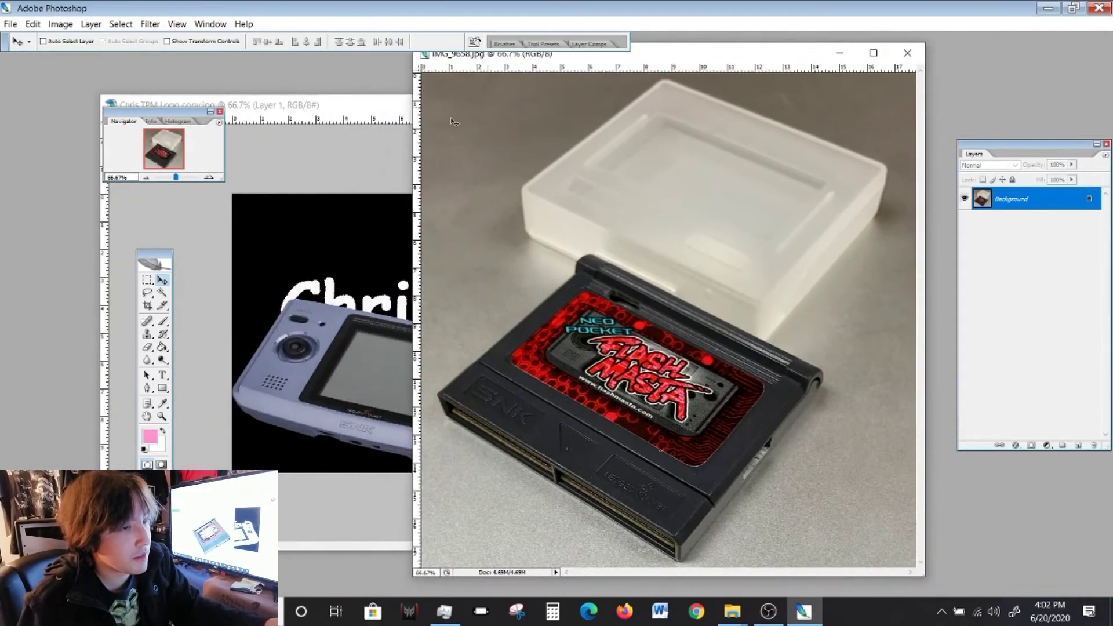
left_click_drag(663, 59, 712, 61)
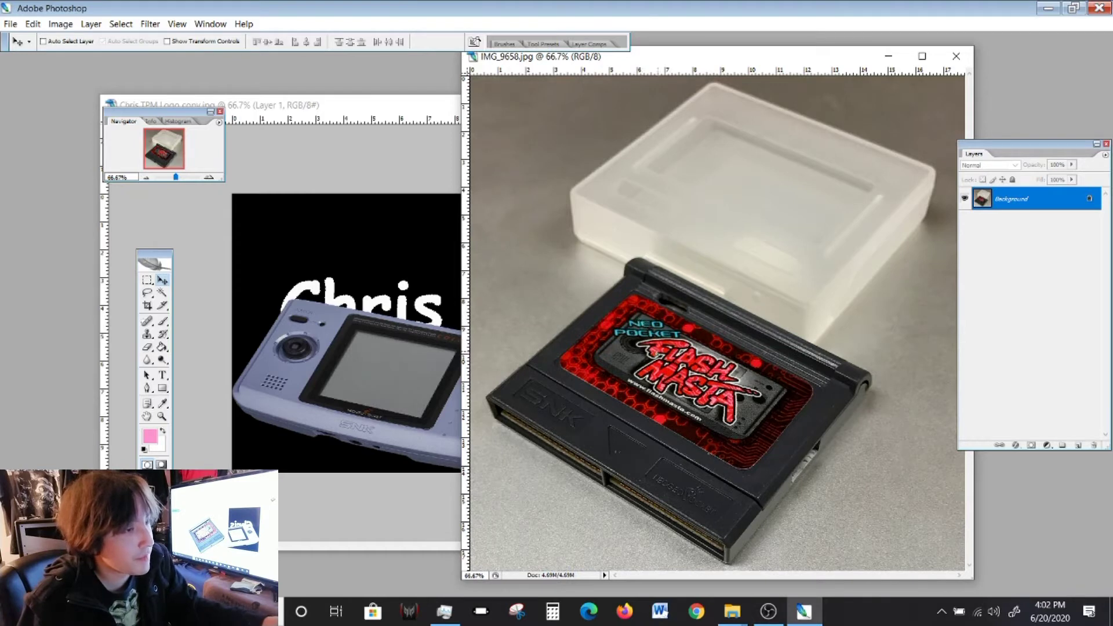
Copy the cartridge photo into the maximized Chris TPM logo document as Layer 2 and position it
mouse_move(465, 284)
left_mouse_down()
mouse_move(428, 273)
mouse_move(456, 287)
left_mouse_up()
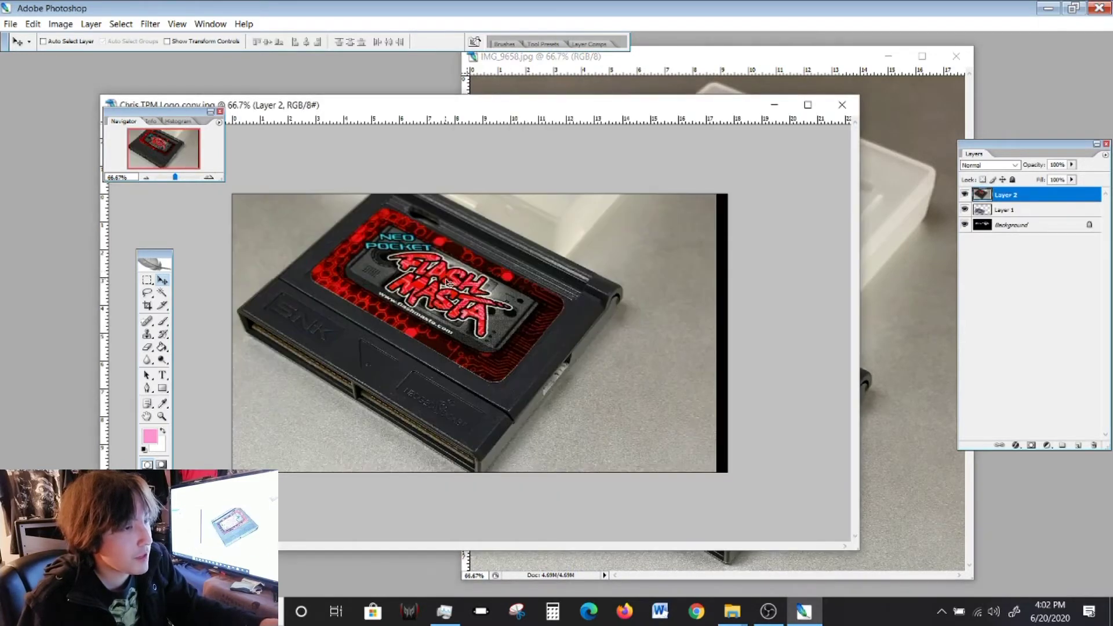
mouse_move(542, 317)
left_mouse_down()
mouse_move(548, 293)
mouse_move(521, 306)
mouse_move(528, 330)
left_mouse_up()
left_click(807, 105)
left_click_drag(268, 264, 313, 371)
left_click(49, 25)
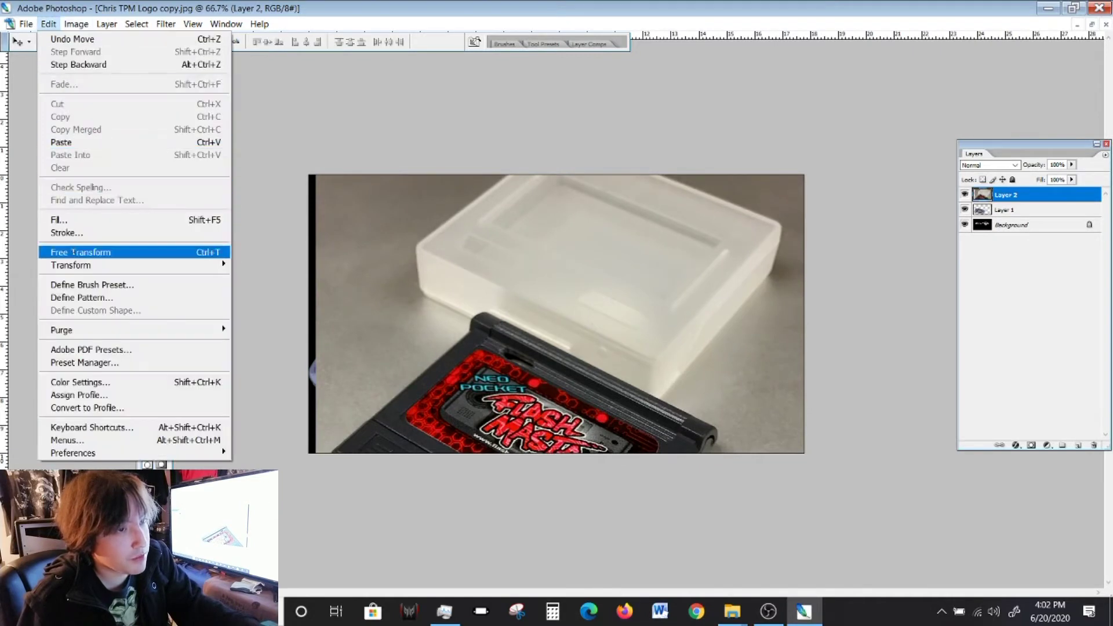
Free Transform Layer 2 to about half size over the logo's right side and apply it
left_click(78, 252)
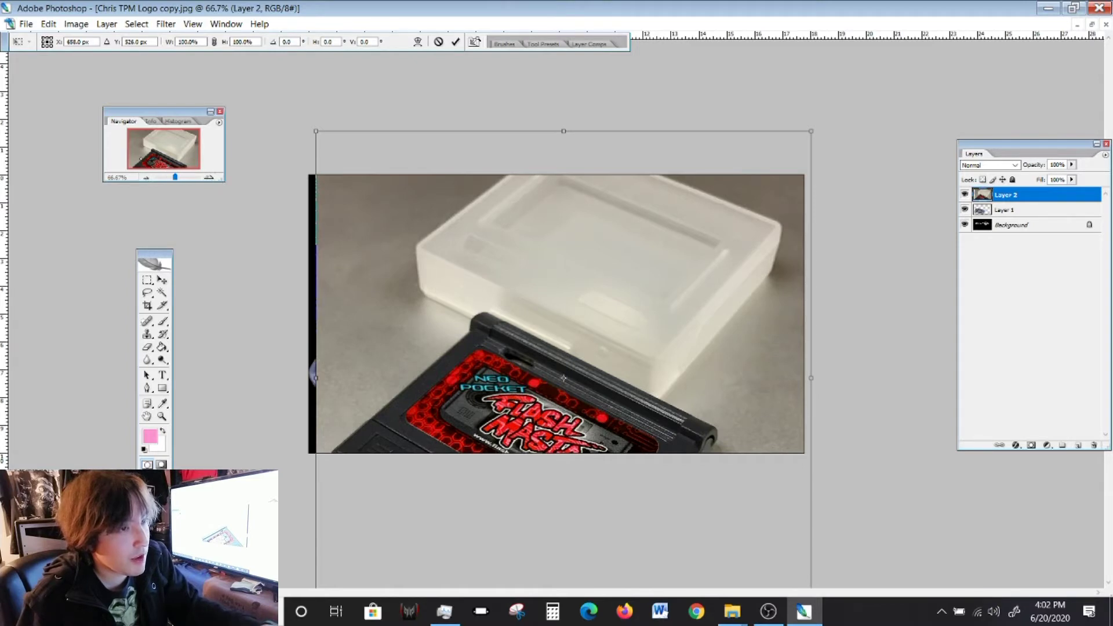
key("ctrl+minus")
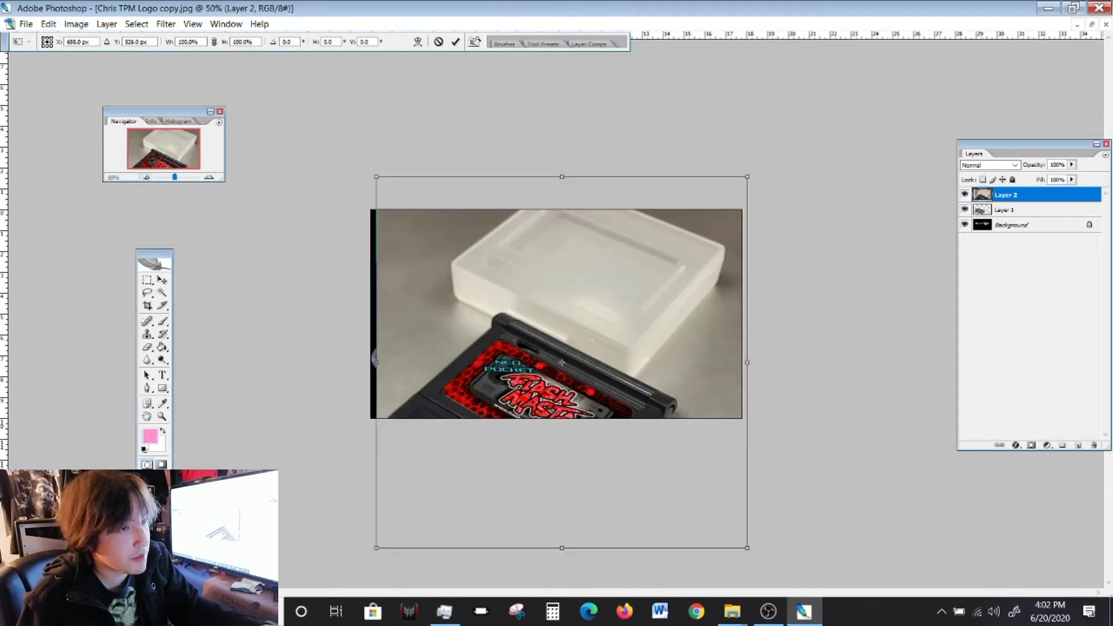
left_click_drag(375, 172, 519, 335)
left_click_drag(640, 393, 627, 276)
left_click_drag(624, 429, 621, 403)
left_click_drag(733, 314, 703, 314)
left_click_drag(638, 348, 653, 348)
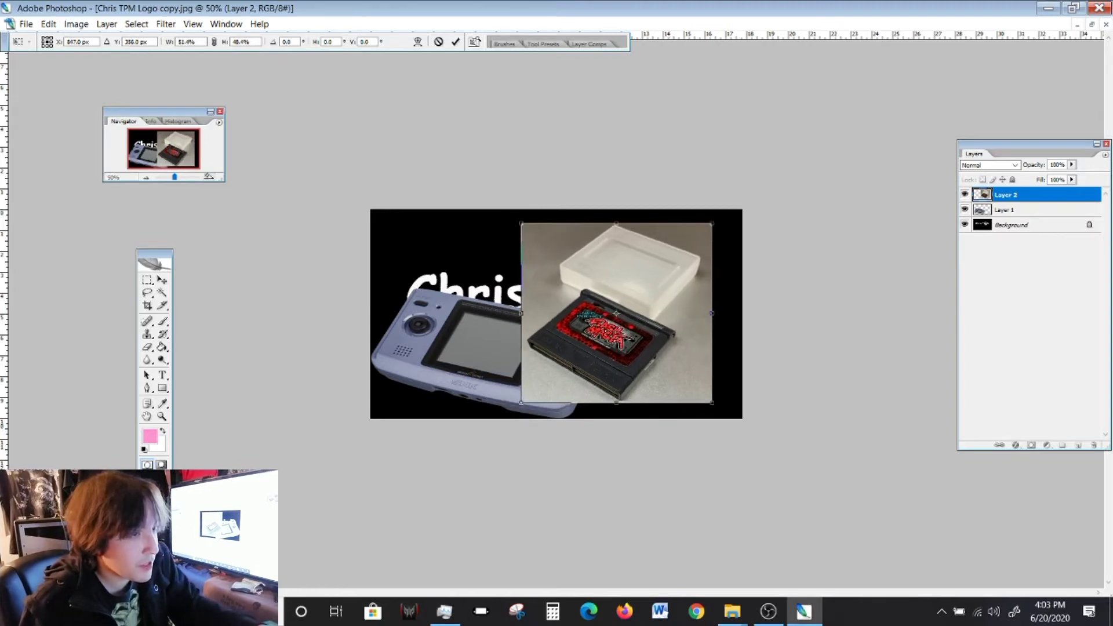
key("ctrl+plus")
key("ctrl+plus")
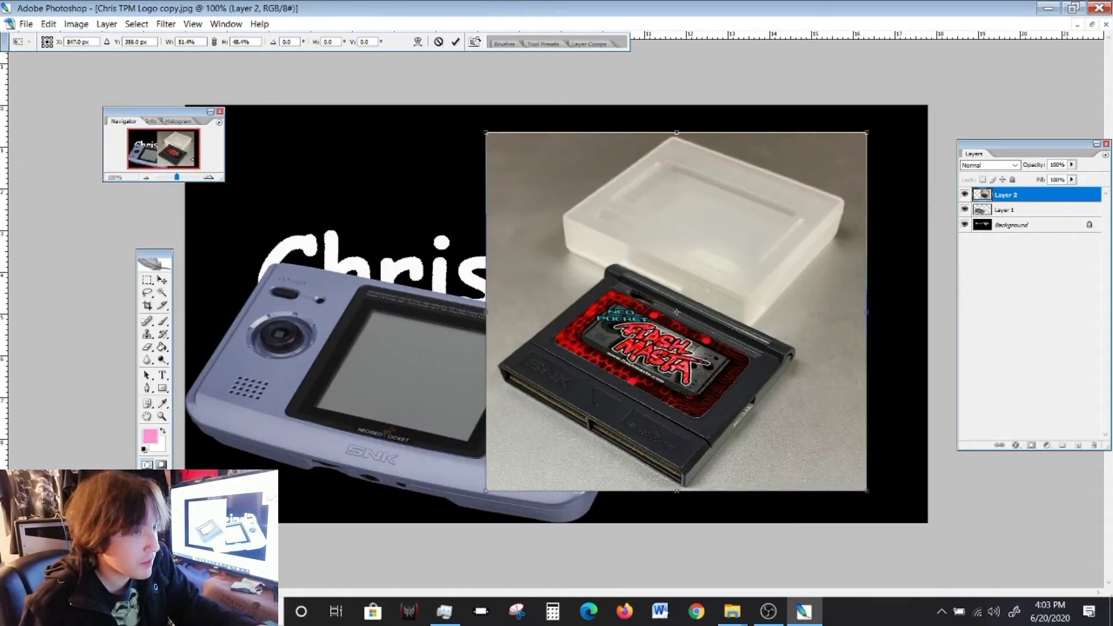
left_click_drag(677, 134, 677, 120)
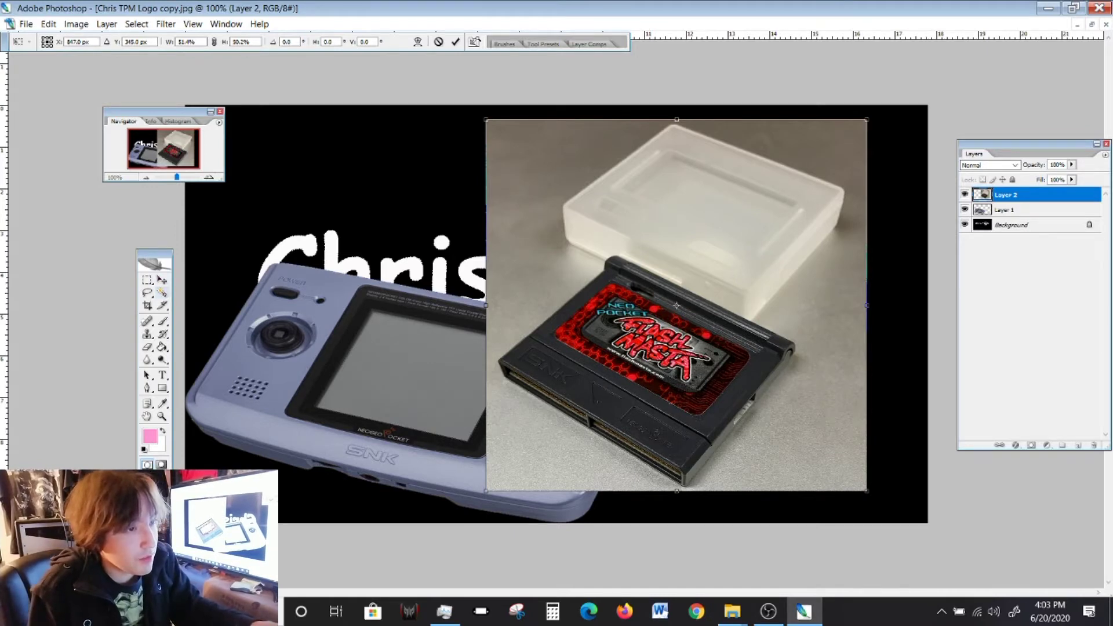
left_click(162, 281)
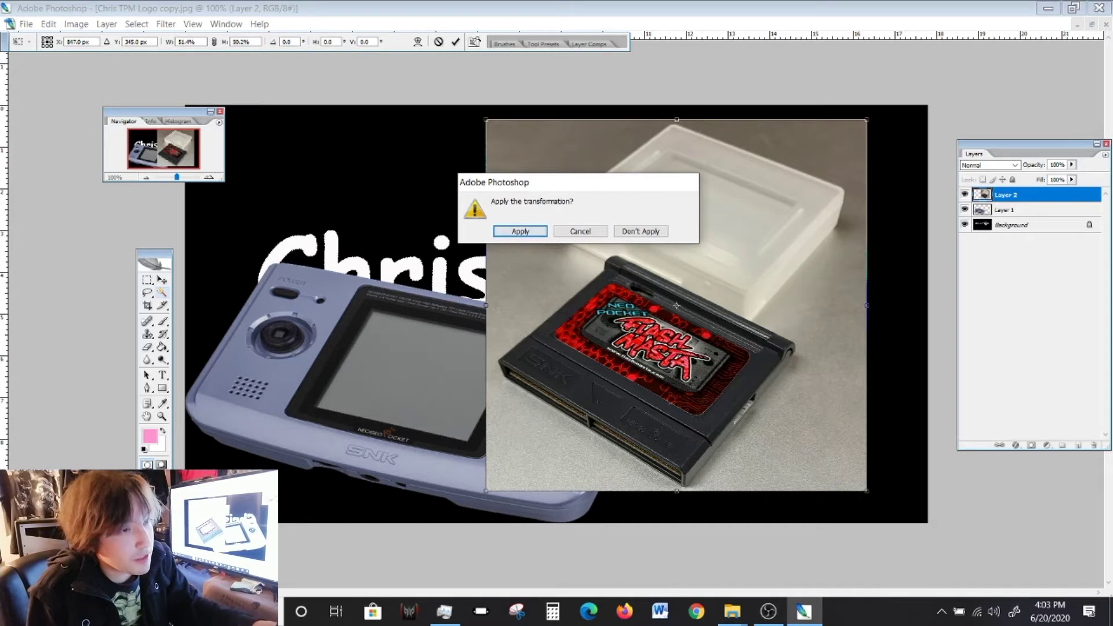
left_click(520, 230)
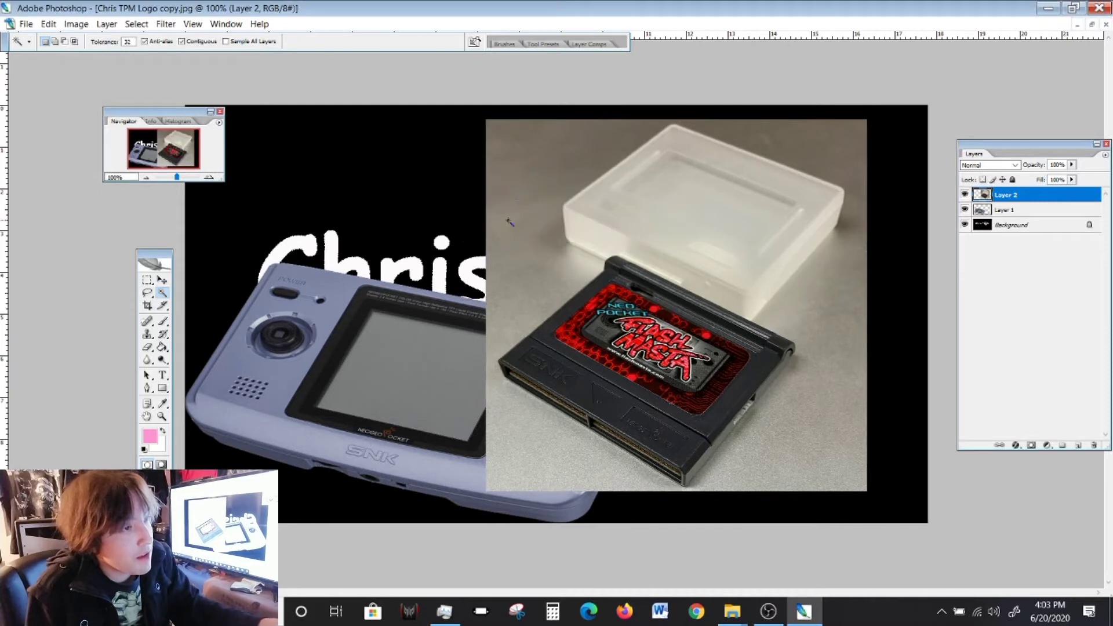
Magic-wand and delete the grey background, clear plastic case and leftover backdrop around the cartridge
left_click(542, 184)
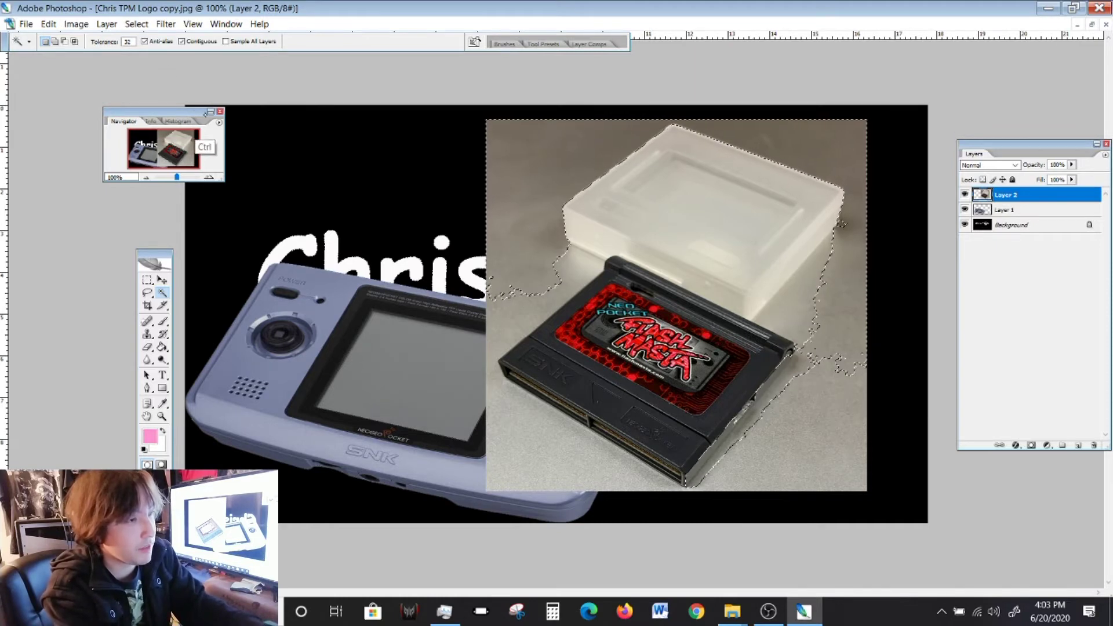
key("Delete")
left_click(583, 270)
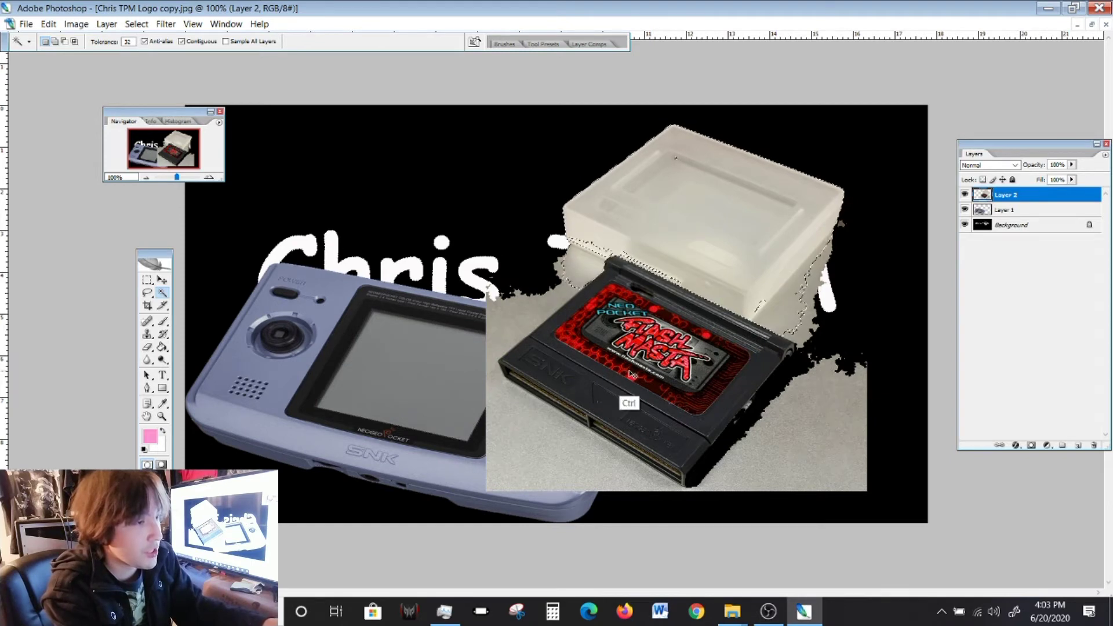
key("ctrl+x")
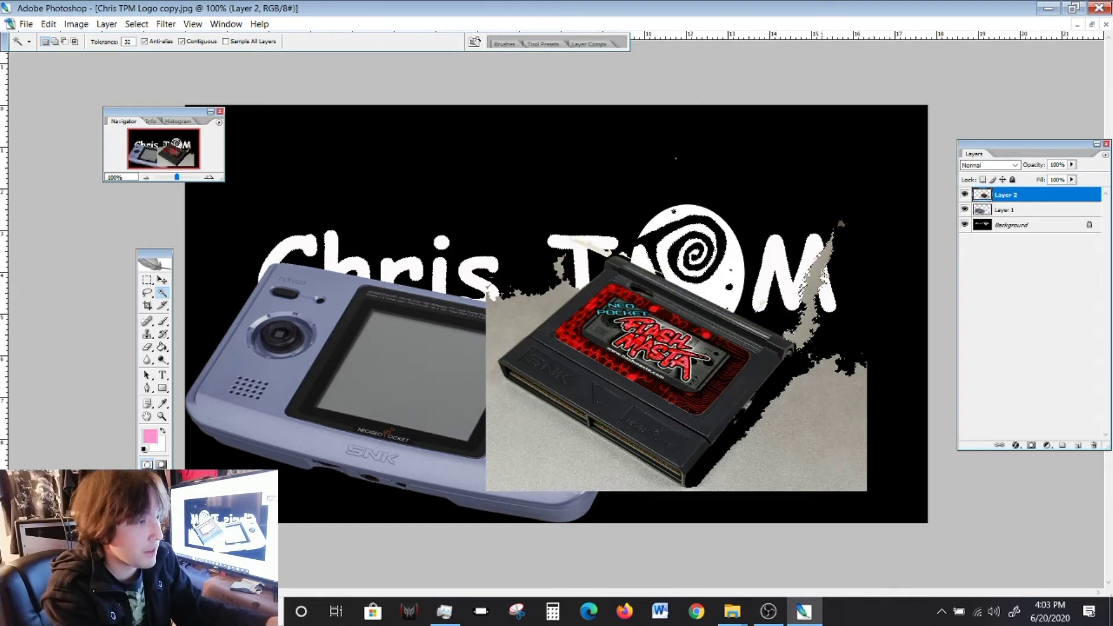
left_click(807, 449)
key("ctrl+x")
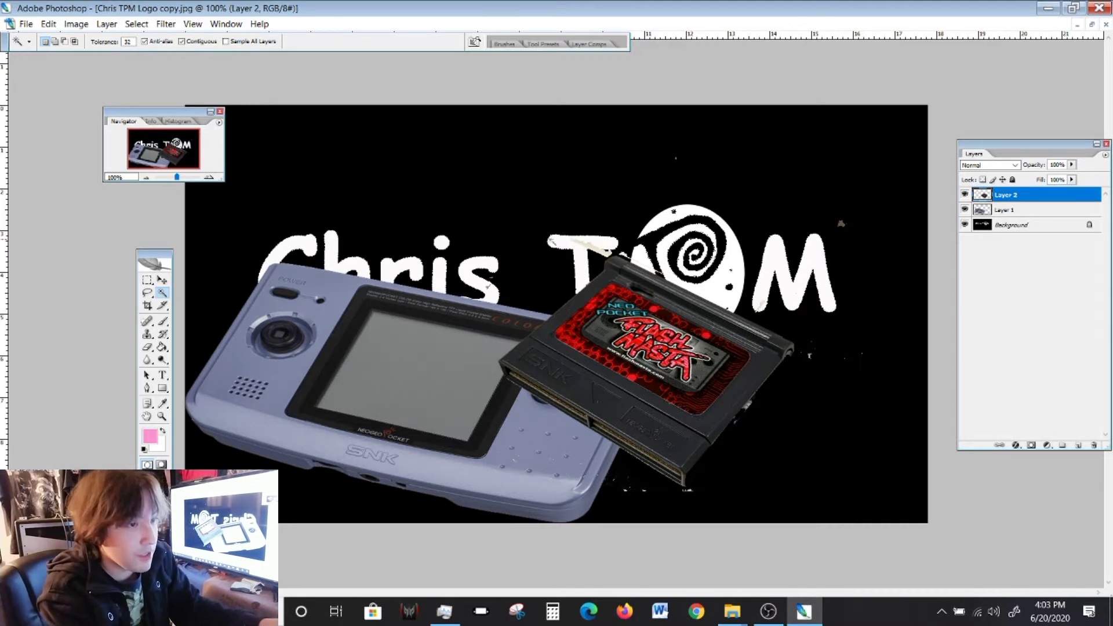
left_click(147, 347)
left_click(148, 346)
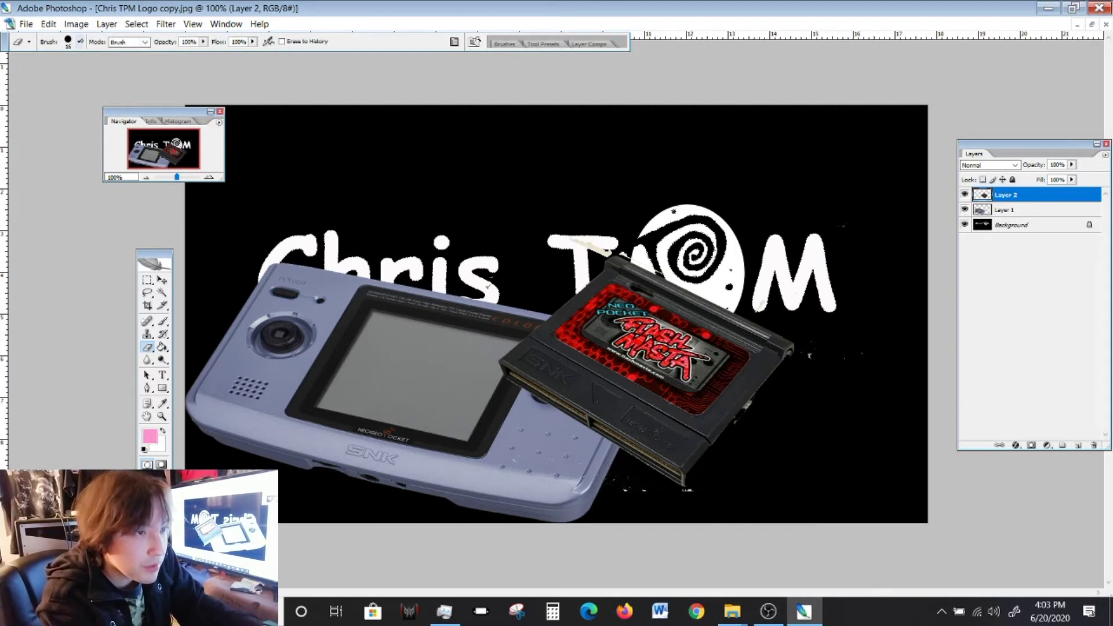
Erase stray white specks around the cartridge with a 65 px Eraser, then maximize Street-fighter.jpg
left_click(80, 42)
left_click_drag(26, 73, 56, 73)
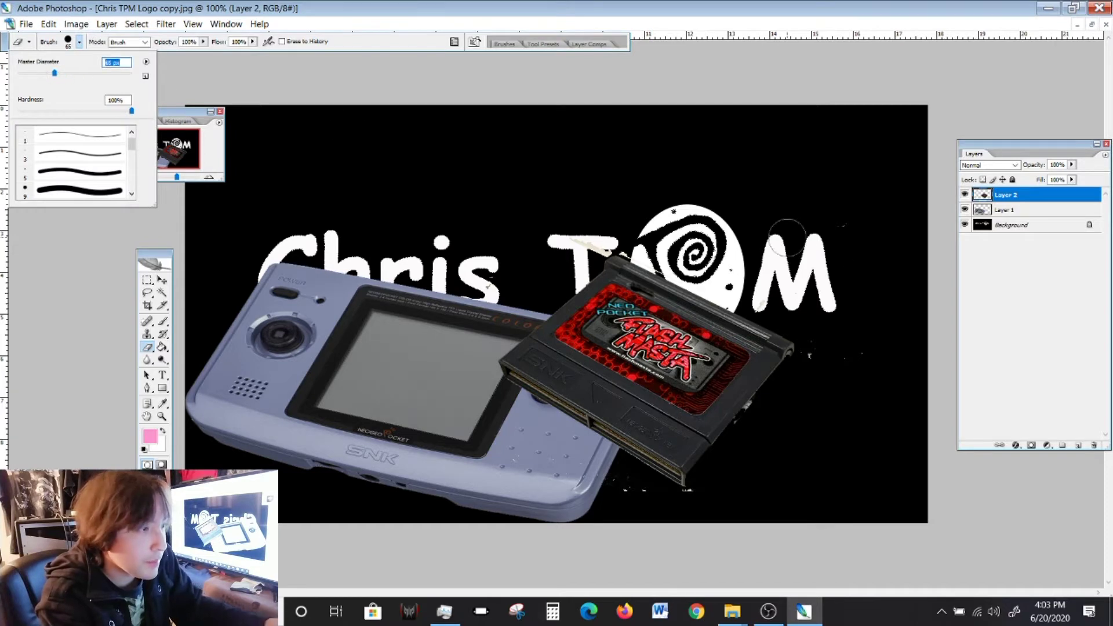
left_click(891, 258)
mouse_move(892, 360)
left_mouse_down()
mouse_move(818, 348)
mouse_move(771, 417)
mouse_move(760, 416)
mouse_move(768, 398)
mouse_move(712, 491)
mouse_move(771, 399)
mouse_move(751, 414)
mouse_move(761, 402)
mouse_move(727, 472)
mouse_move(685, 500)
mouse_move(645, 508)
mouse_move(598, 478)
mouse_move(632, 501)
mouse_move(525, 467)
left_mouse_up()
mouse_move(844, 374)
left_mouse_down()
mouse_move(850, 338)
mouse_move(835, 364)
mouse_move(828, 346)
mouse_move(850, 236)
left_mouse_up()
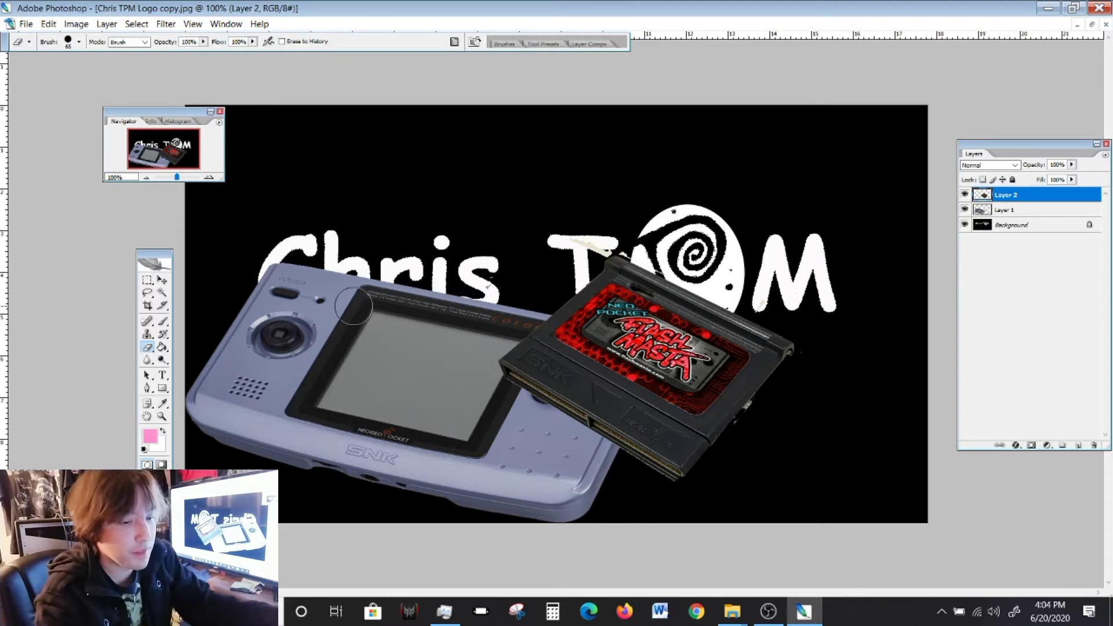
key("ctrl+alt+z")
mouse_move(588, 179)
left_mouse_down()
mouse_move(624, 155)
mouse_move(686, 142)
left_mouse_up()
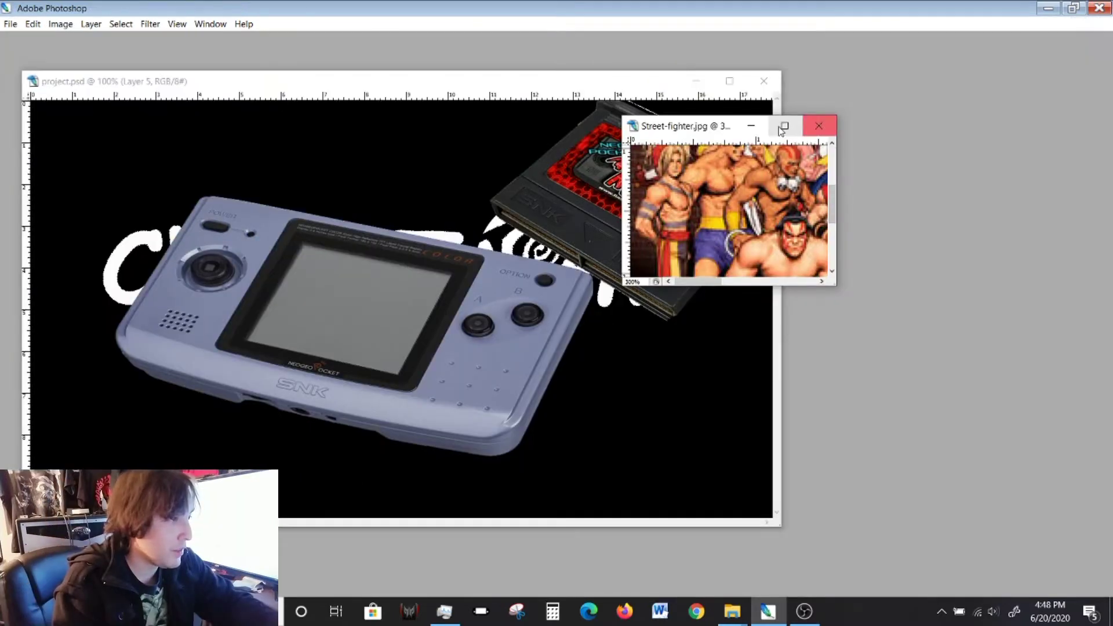
left_click(783, 127)
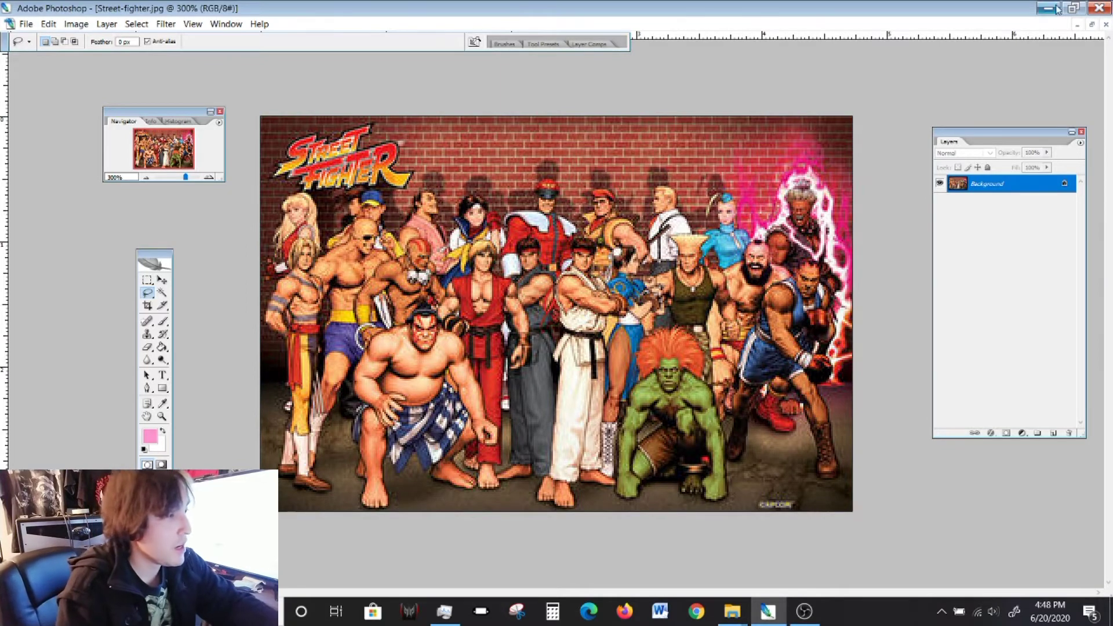
Drag Street-fighter.jpg into project.psd as Layer 6, placed over the handheld's screen
left_click(1092, 24)
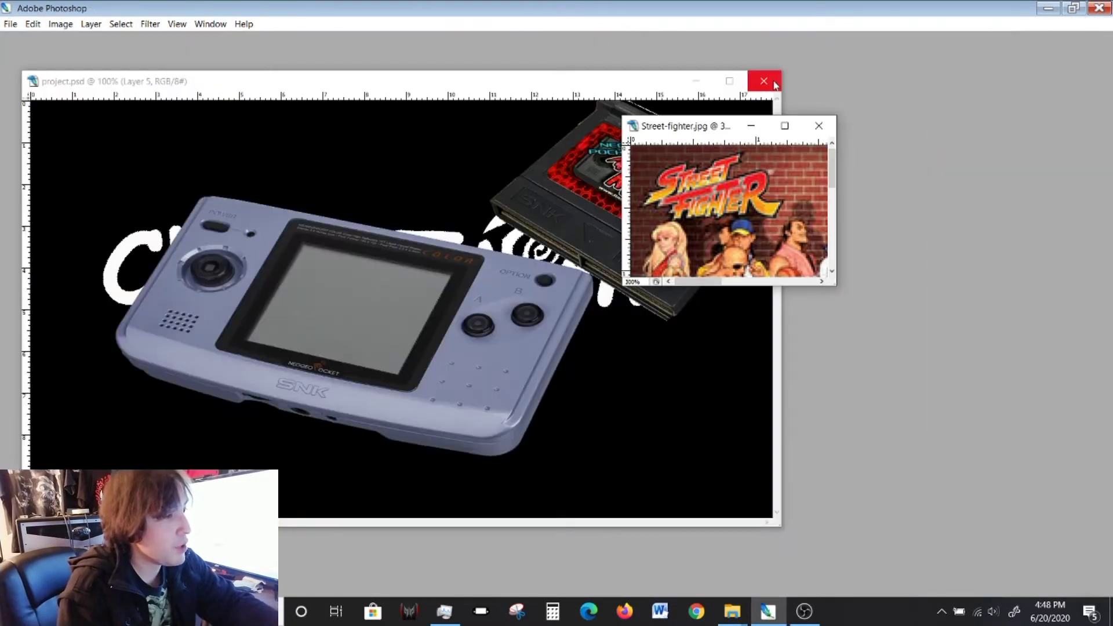
key("Tab")
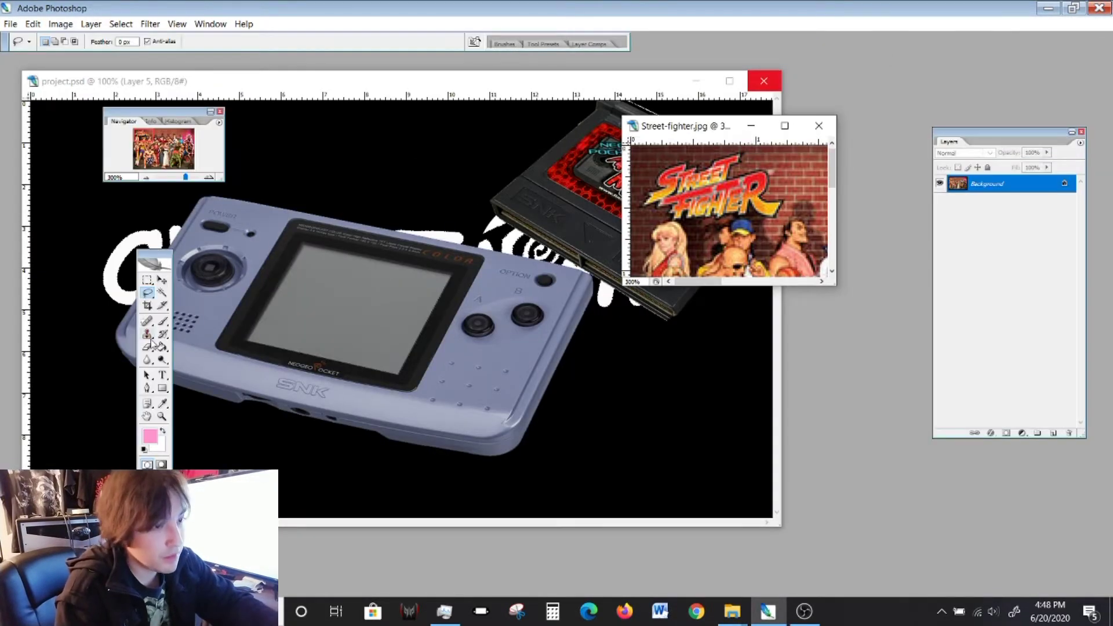
left_click(163, 280)
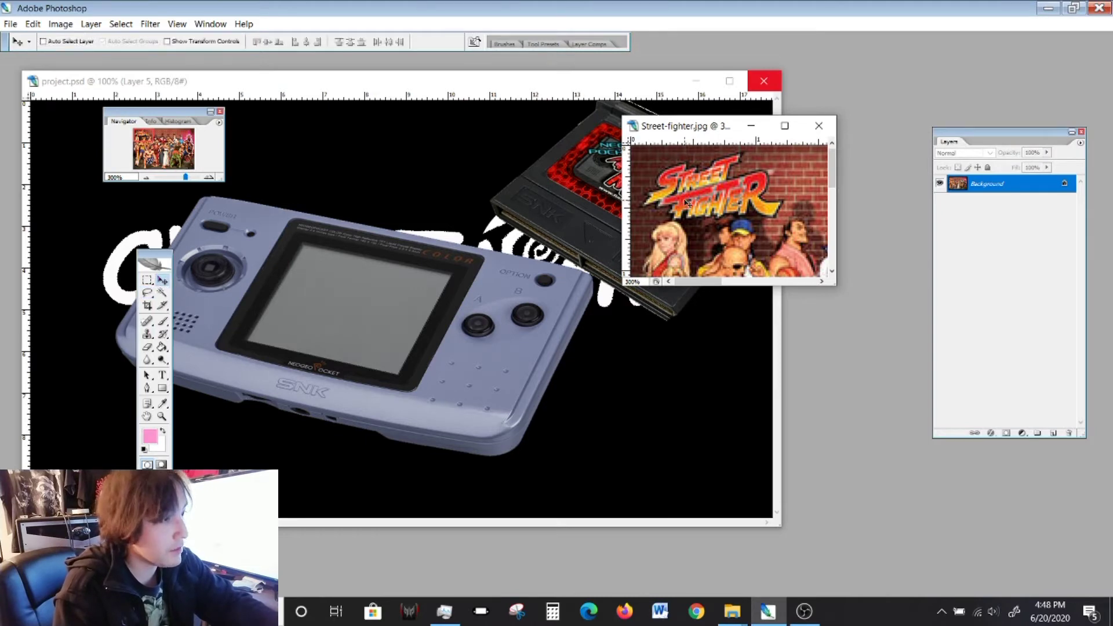
left_click_drag(687, 203, 447, 264)
left_click_drag(536, 268, 380, 179)
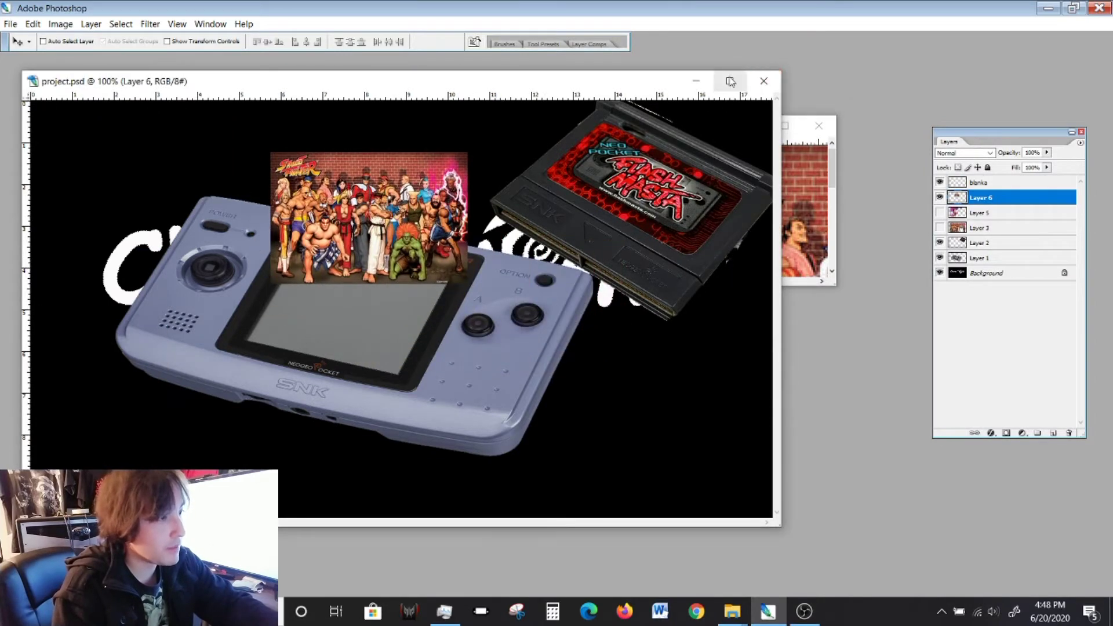
left_click(729, 82)
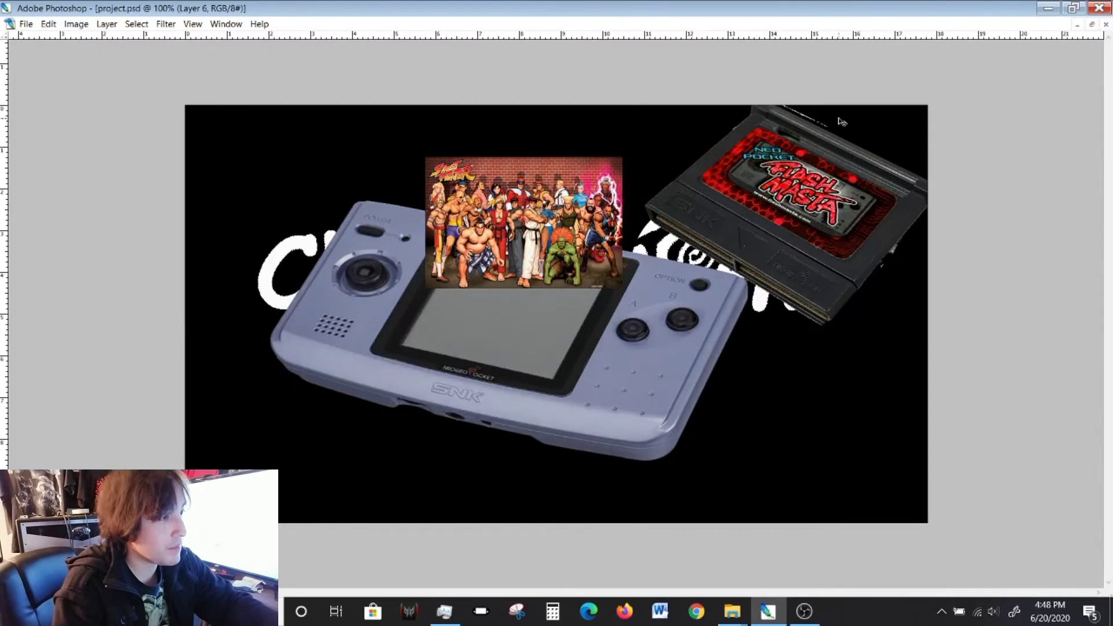
Move the Street Fighter layer down to the console's lower left, off the screen
key("Tab")
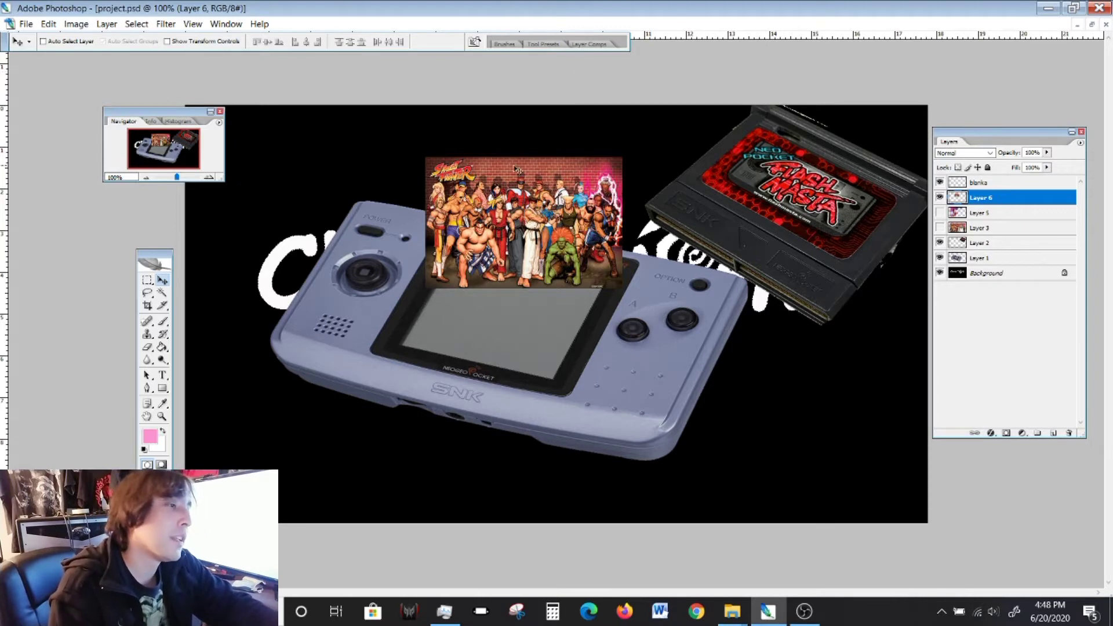
left_click_drag(508, 220, 378, 373)
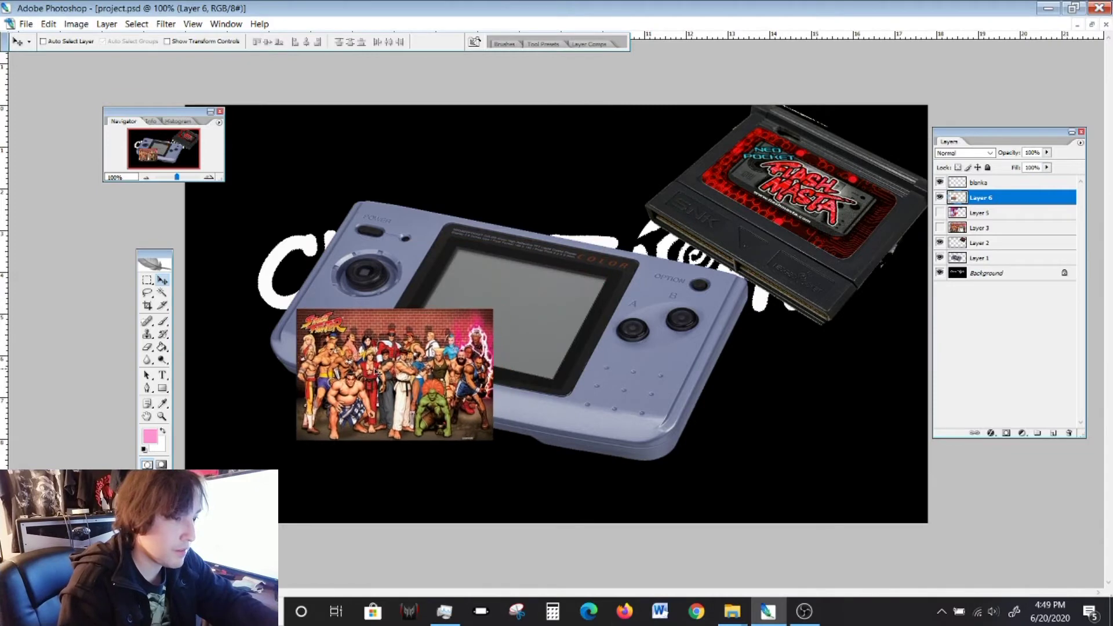
left_click(49, 24)
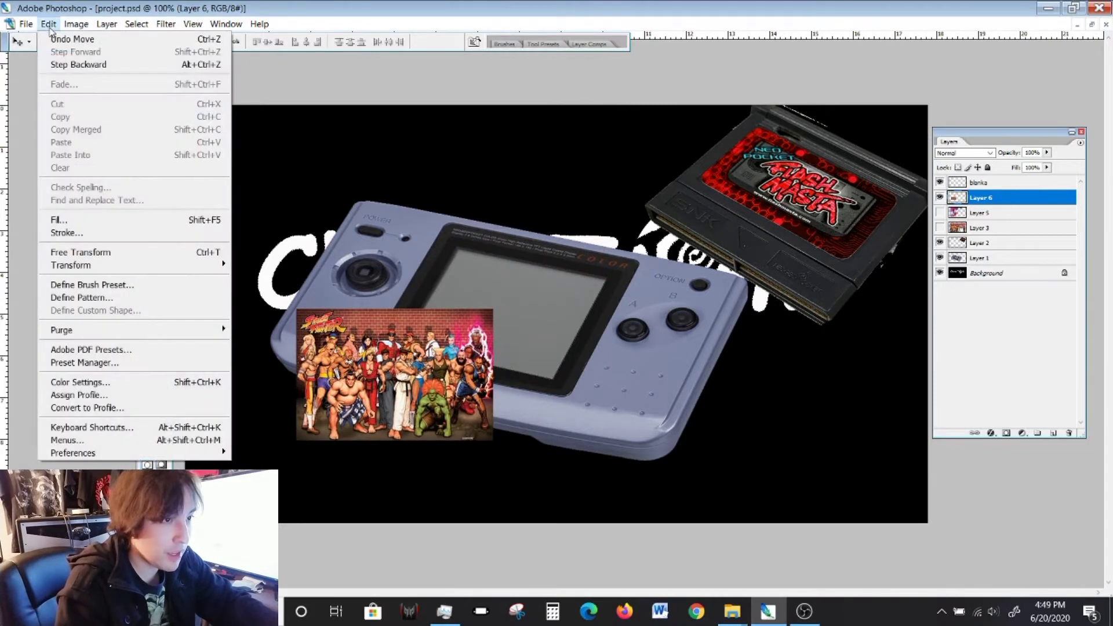
Free Transform the Street Fighter picture to about 277% wide and 254% tall
left_click(87, 252)
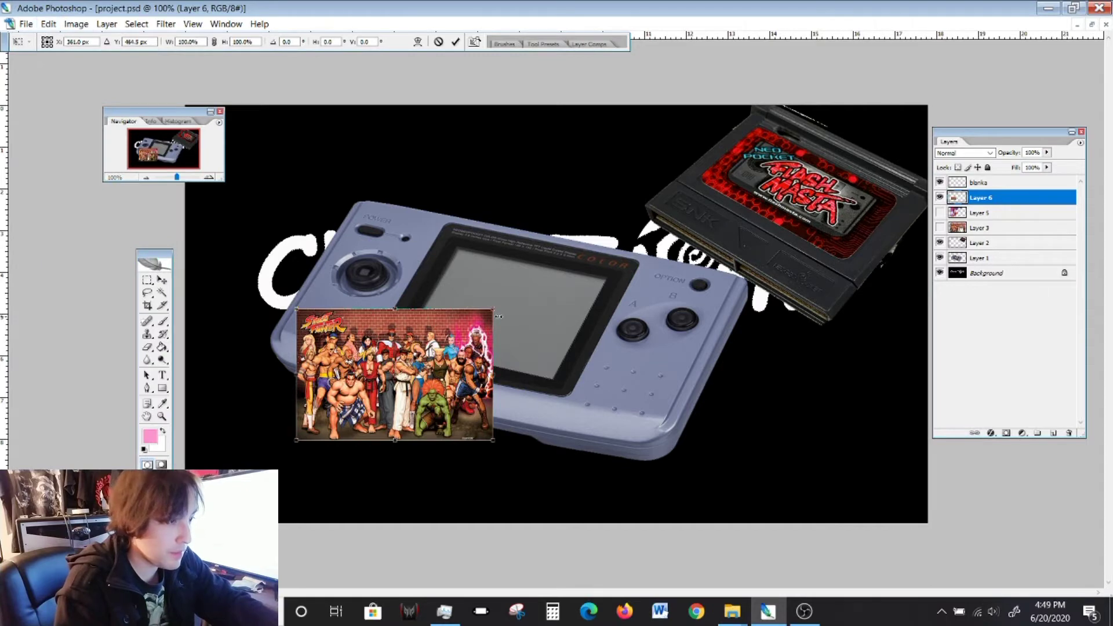
left_click_drag(494, 311, 812, 128)
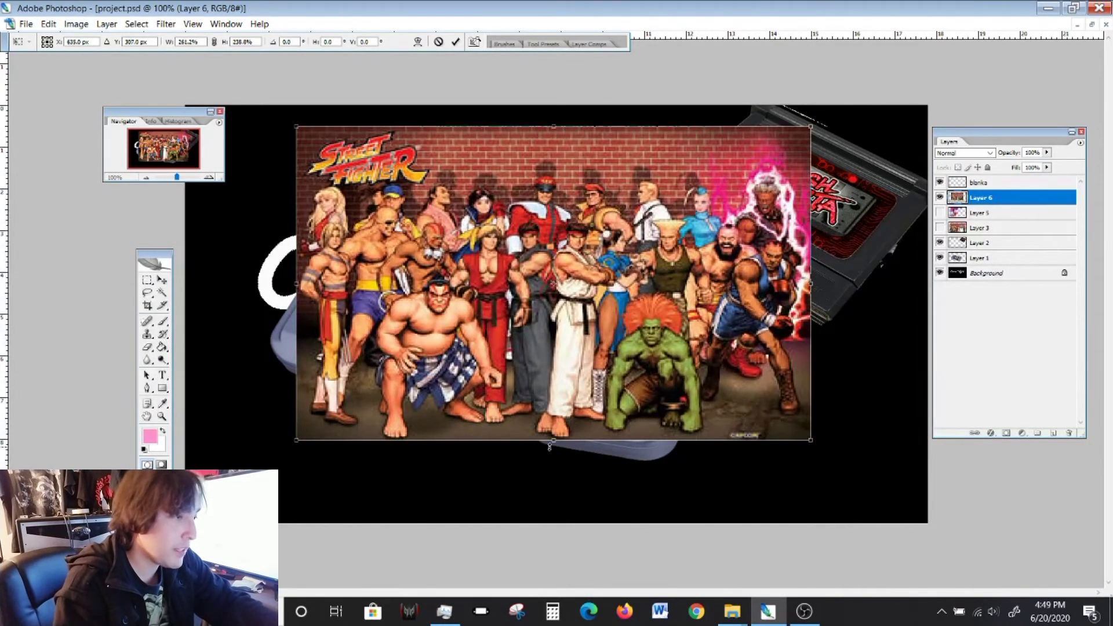
left_click_drag(555, 441, 557, 466)
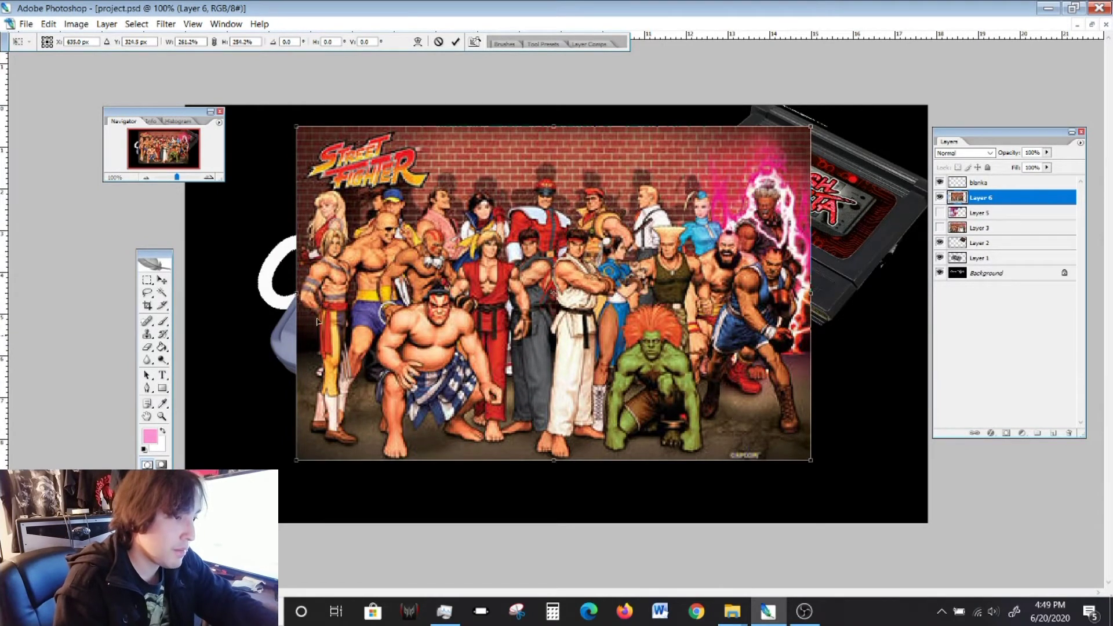
left_click_drag(296, 294, 264, 294)
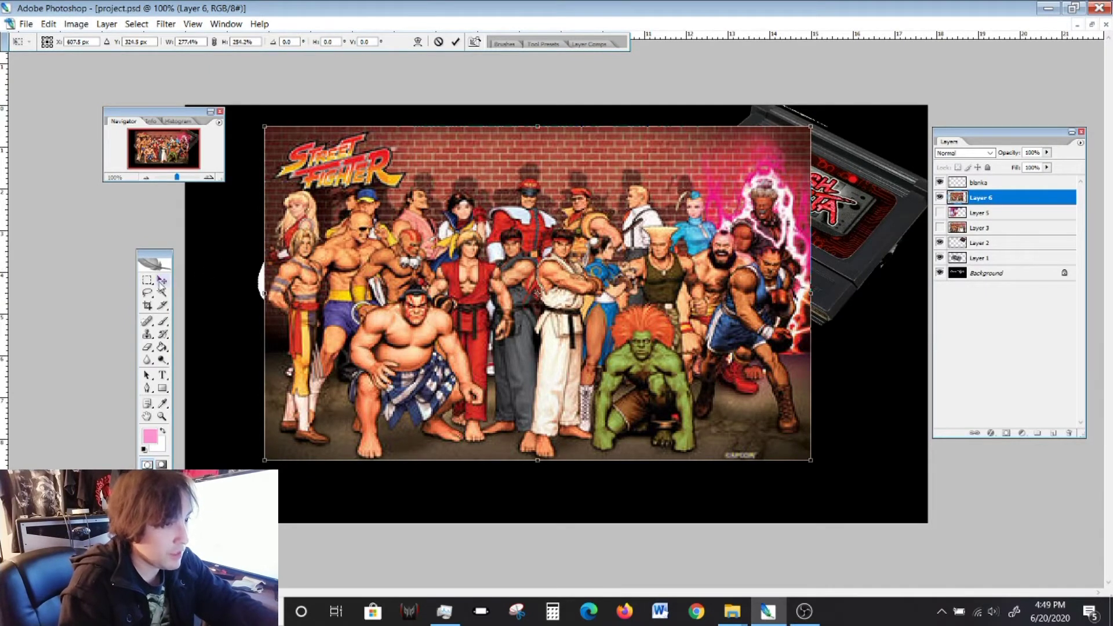
left_click(161, 281)
left_click(522, 229)
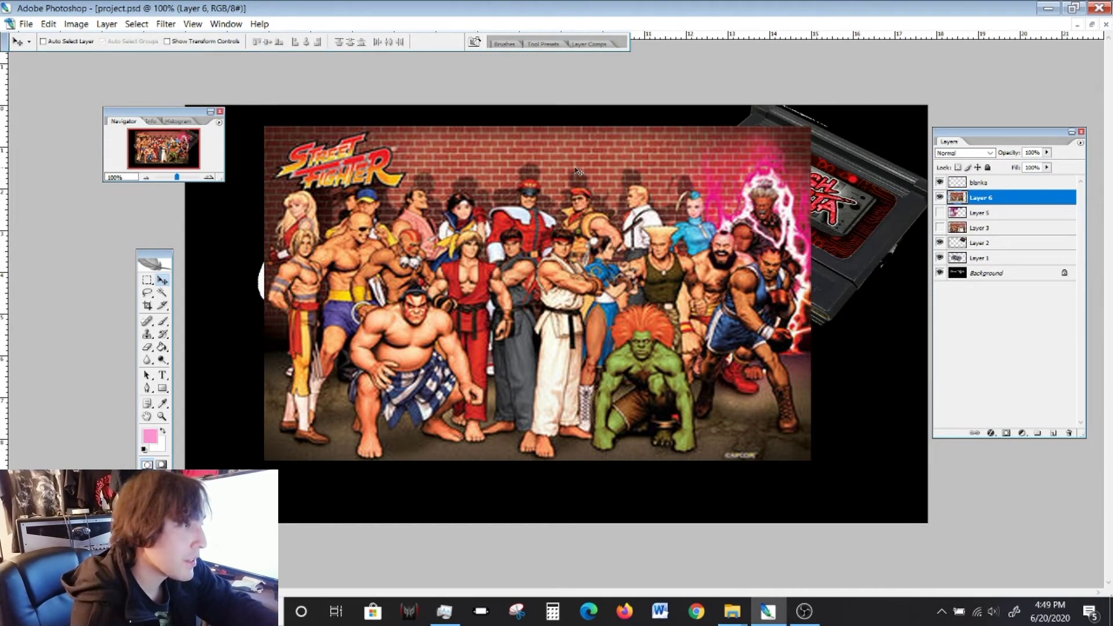
Reposition the enlarged Street Fighter picture over the centre of the collage
left_click_drag(578, 172, 569, 285)
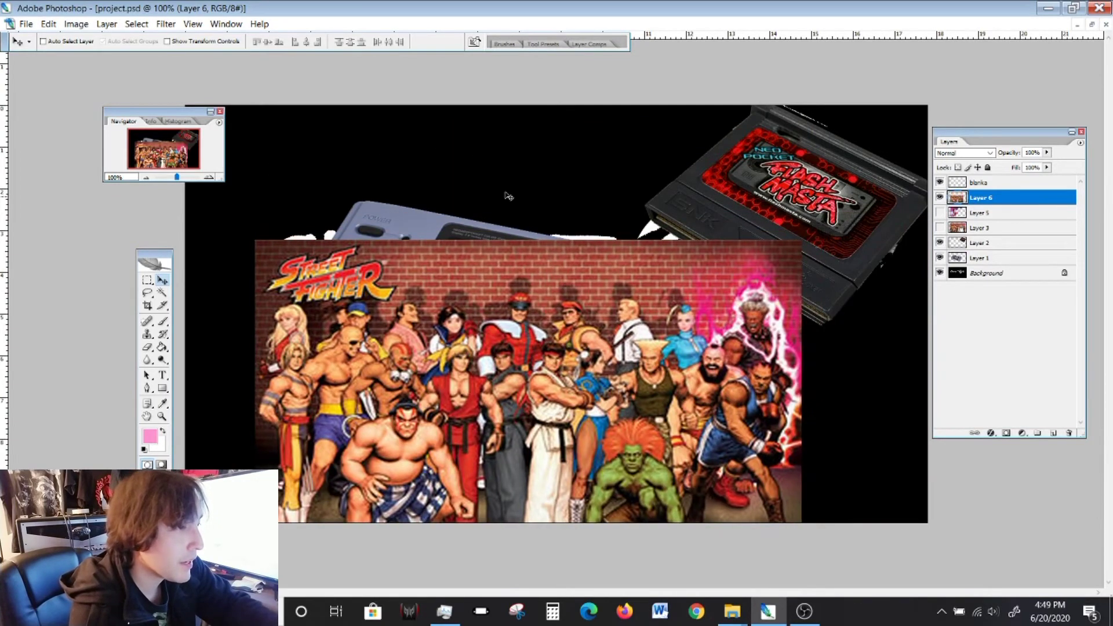
left_click_drag(597, 329, 584, 234)
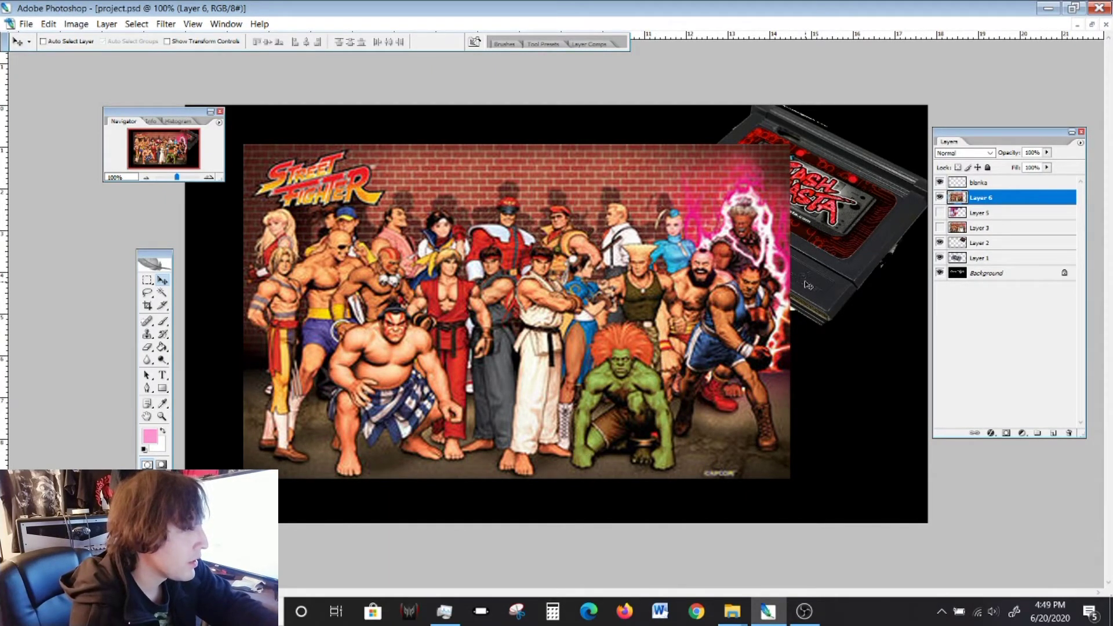
left_click_drag(672, 317, 717, 315)
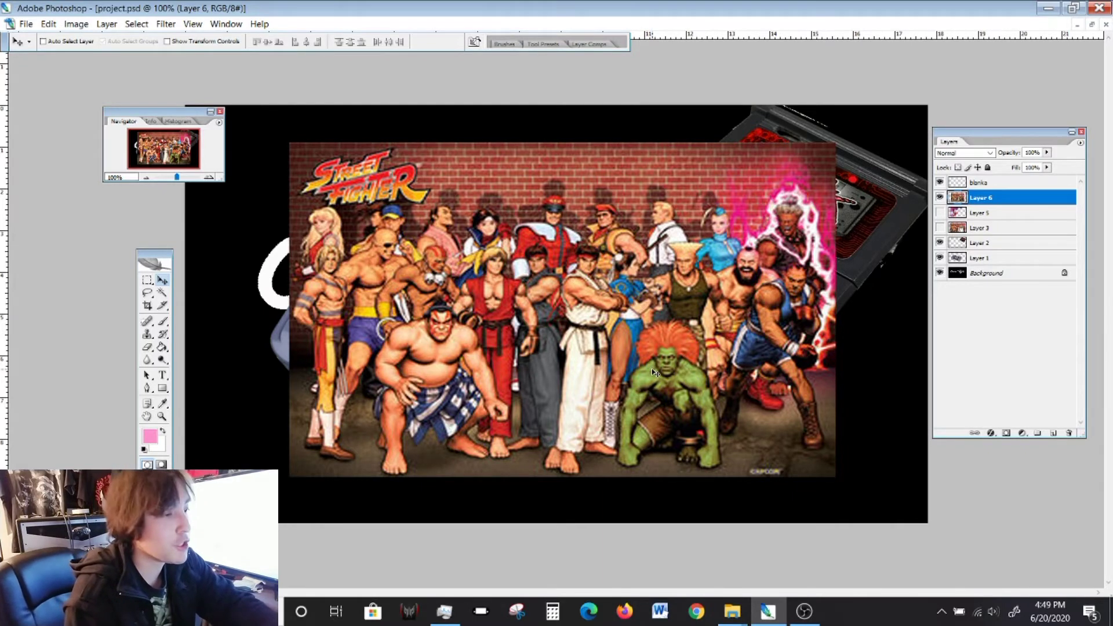
left_click_drag(567, 317, 543, 324)
key("w")
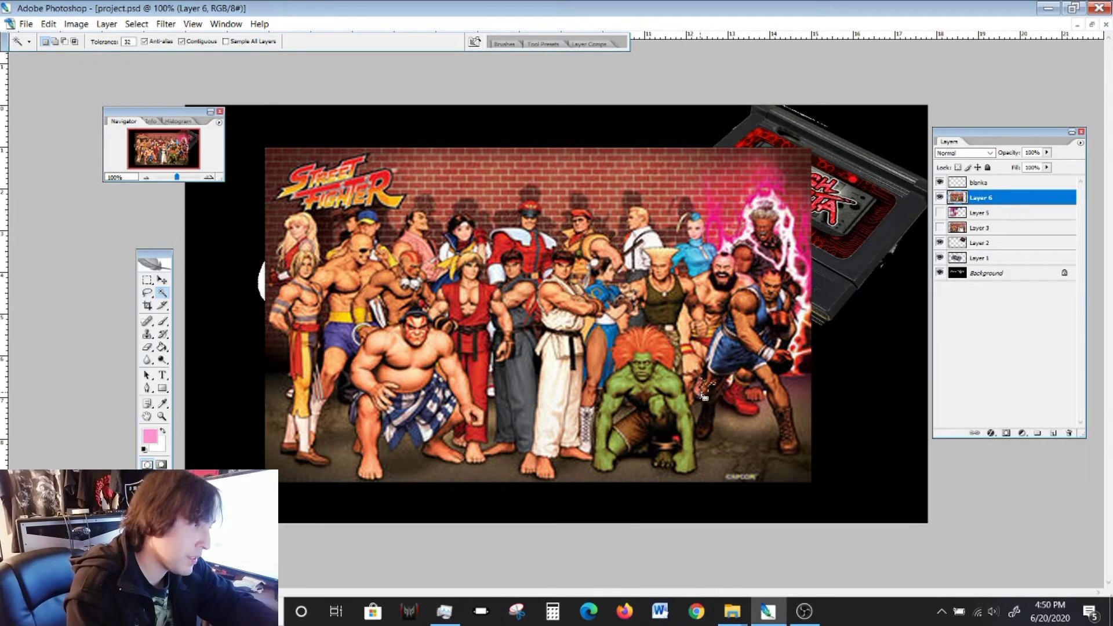
Try Magic Wand selections around Blanka, the floor and Ryu's gi, then deselect
left_click(725, 405)
left_click(740, 426)
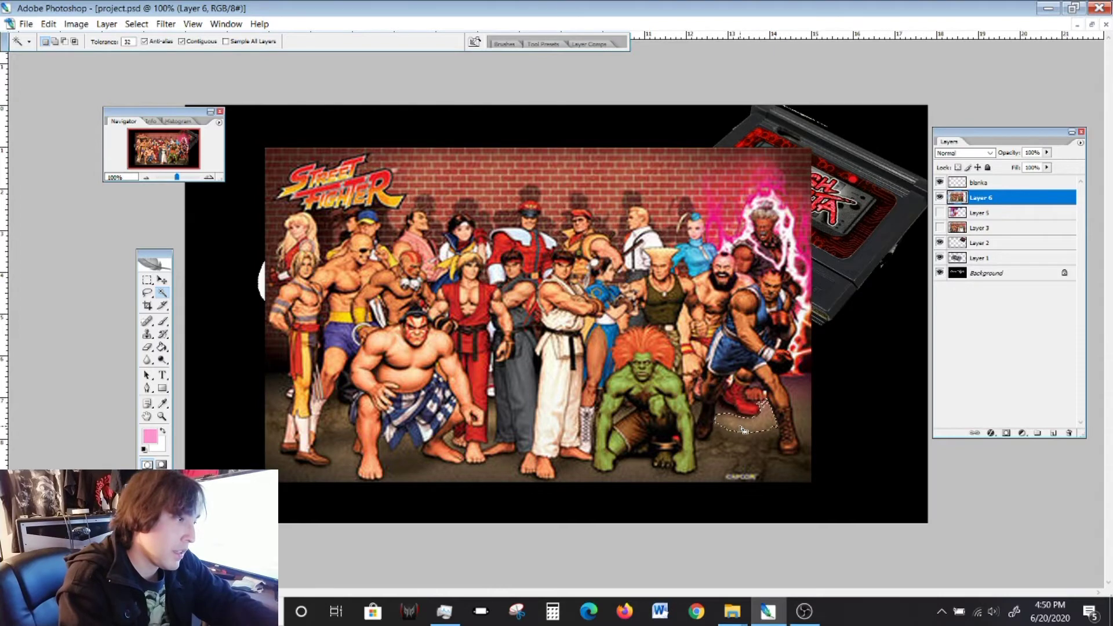
left_click(555, 388)
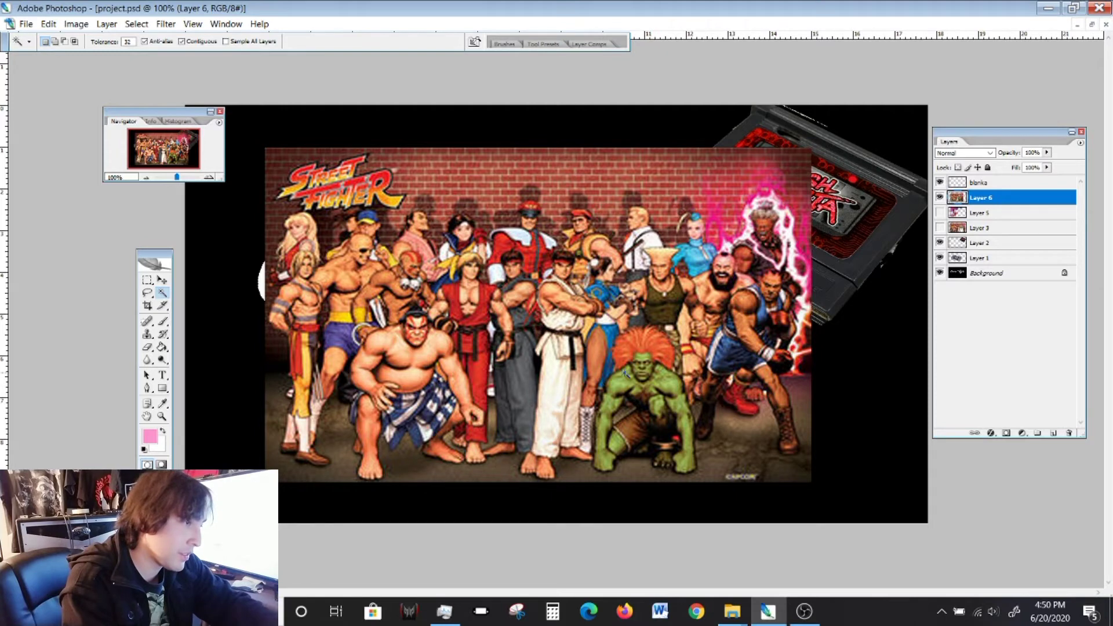
left_click(728, 387)
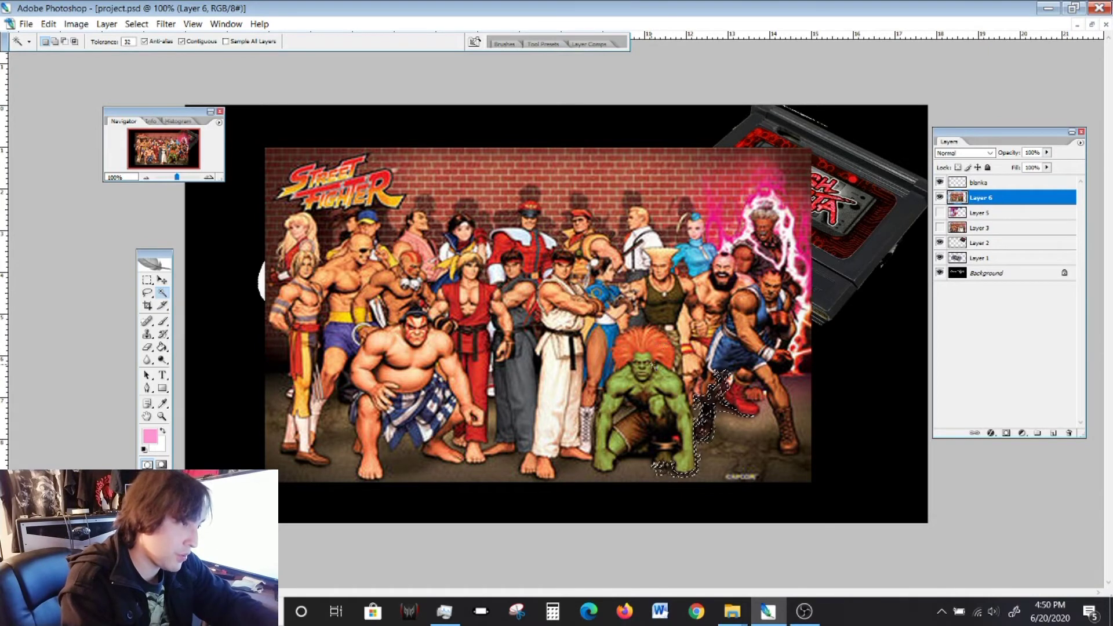
key("ctrl+d")
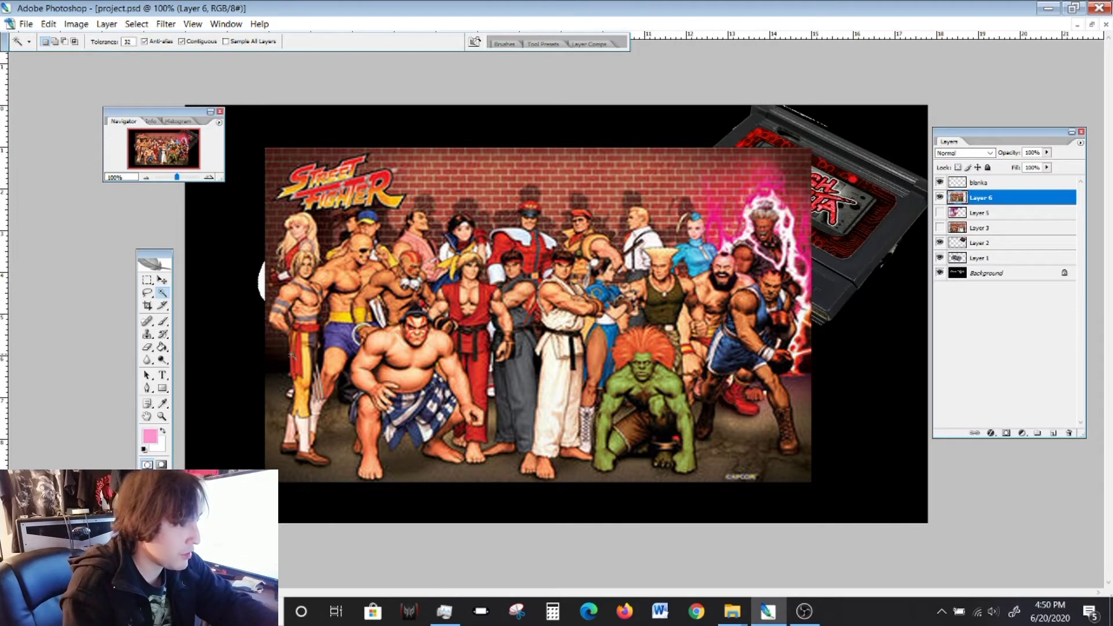
Remove the old blanka layer so Layer 6 is on top of the stack
left_click(162, 280)
left_click(148, 280)
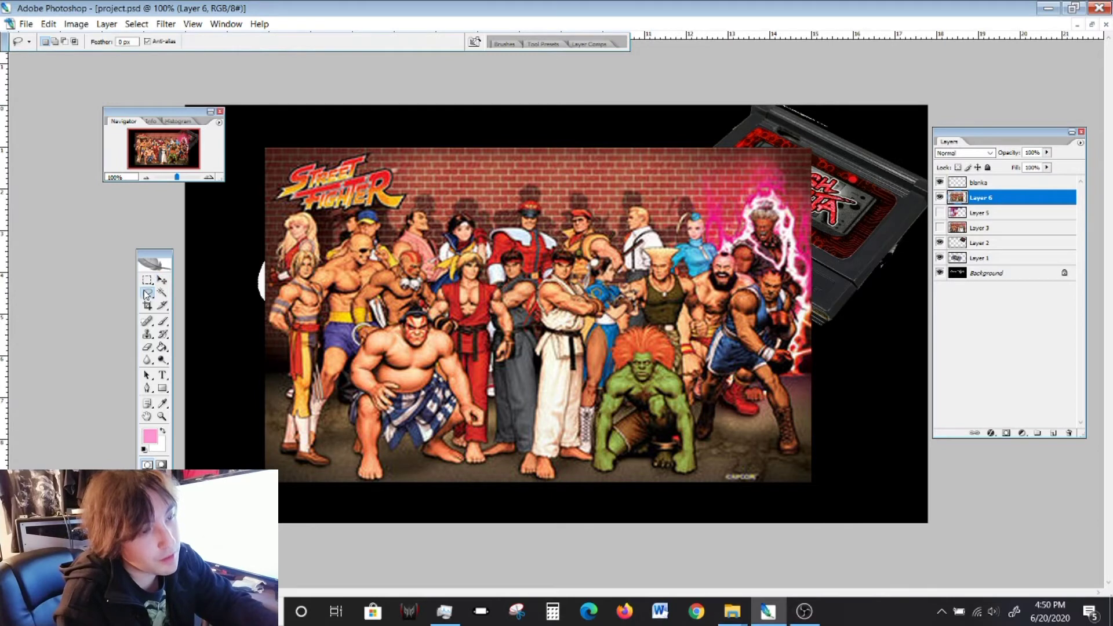
left_click(147, 294)
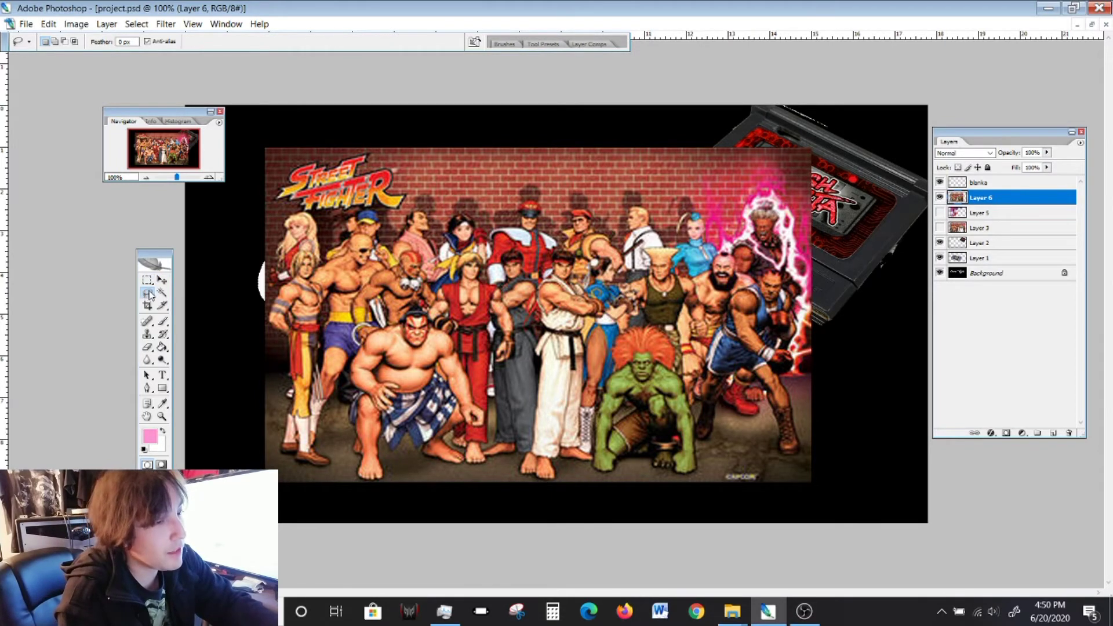
key("ctrl+z")
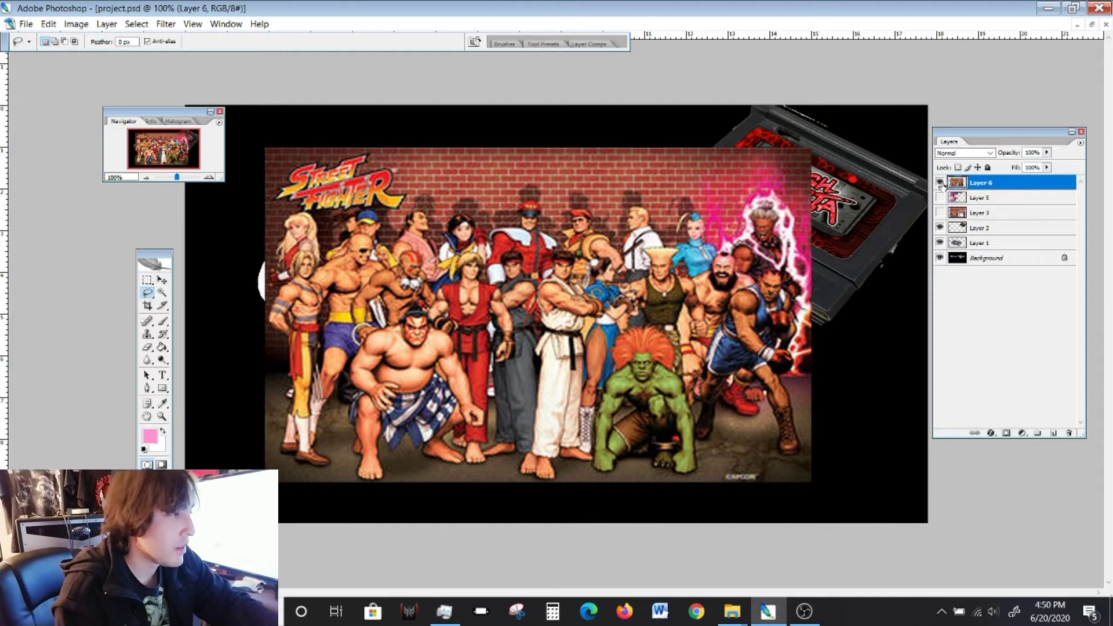
Add a new layer above Layer 6 and name it blanka
left_click(1053, 434)
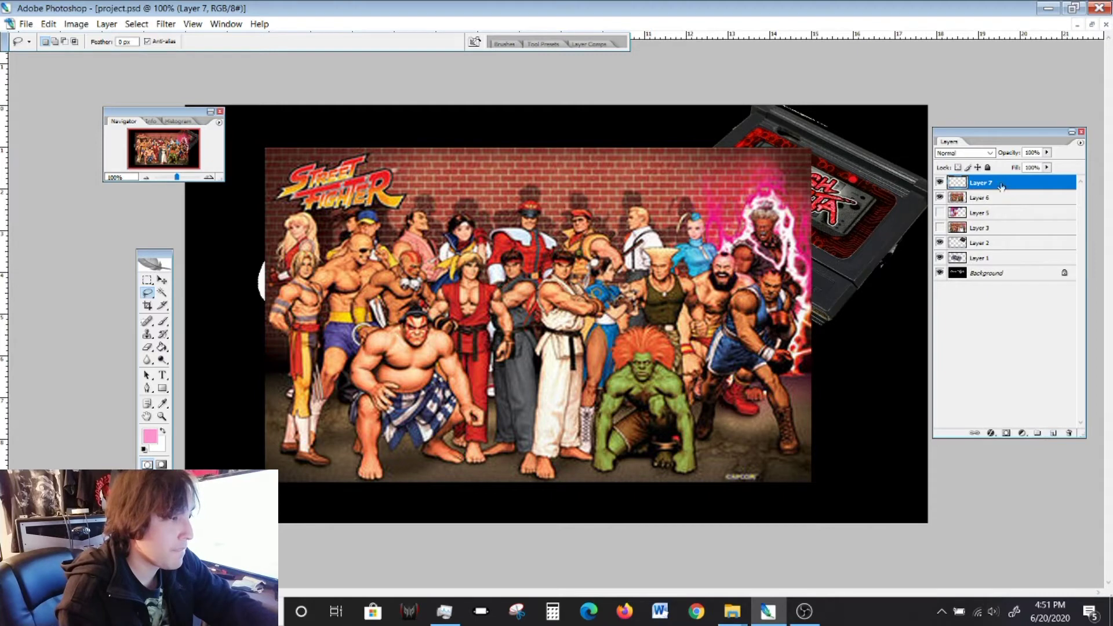
double_click(977, 183)
type("B")
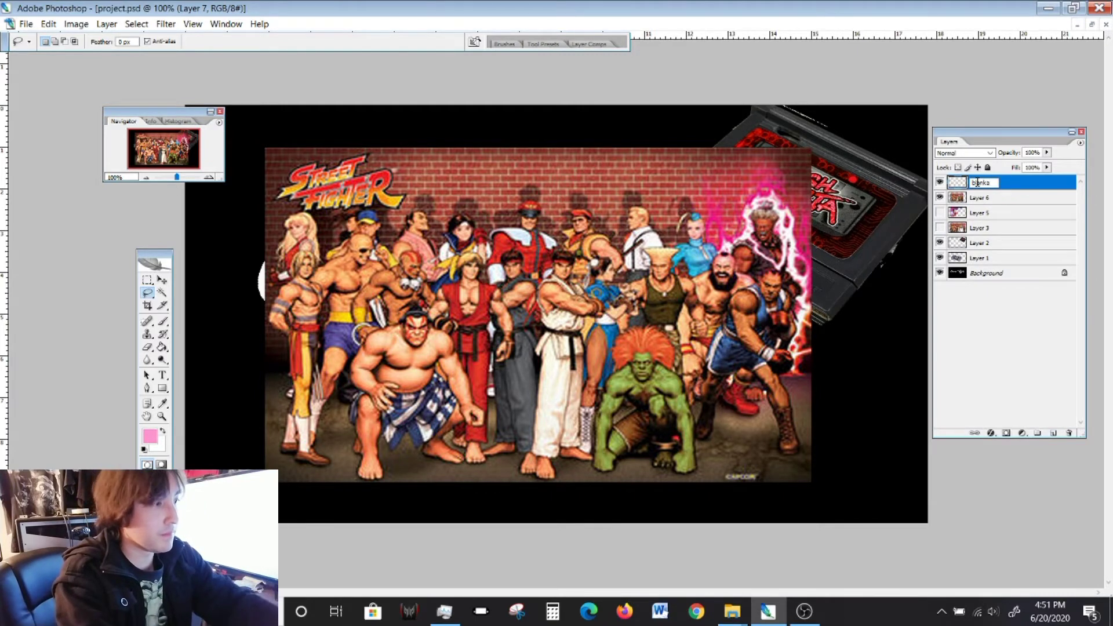
left_click(981, 201)
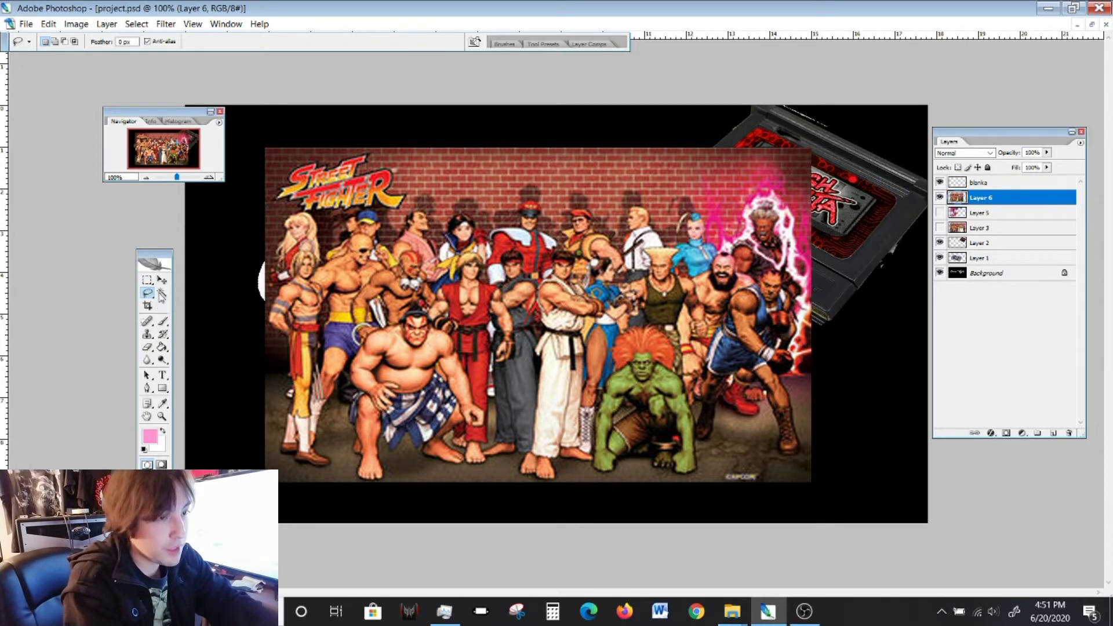
Shift the Street Fighter image right and rename Layer 6 to characters
left_click(162, 280)
left_click_drag(469, 315, 554, 316)
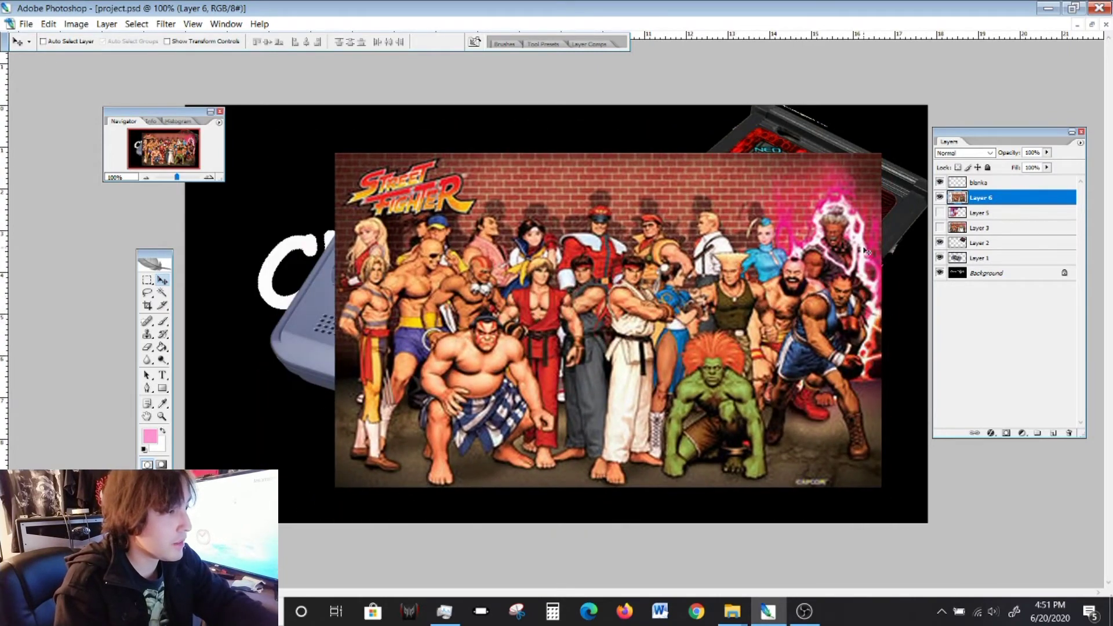
double_click(978, 199)
type("ch")
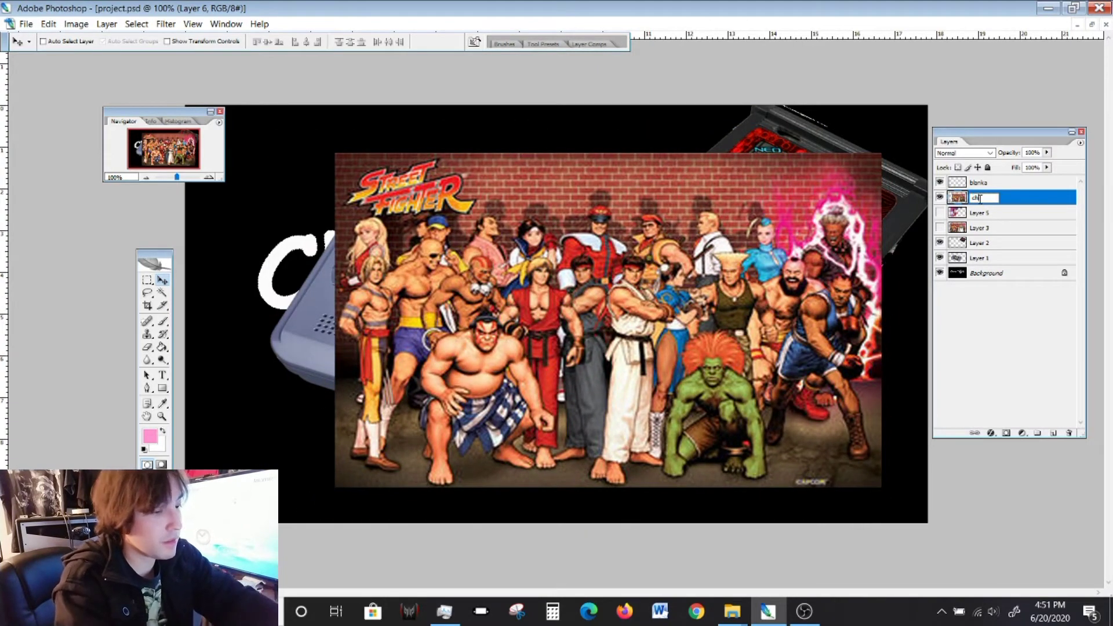
type("aracte")
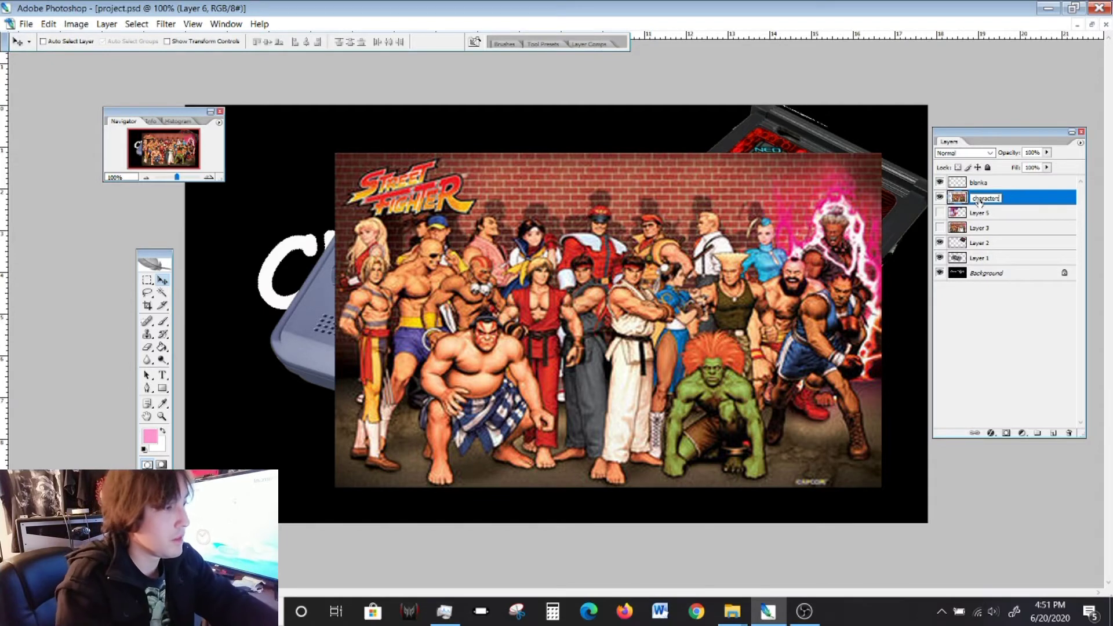
type("rs")
key("Return")
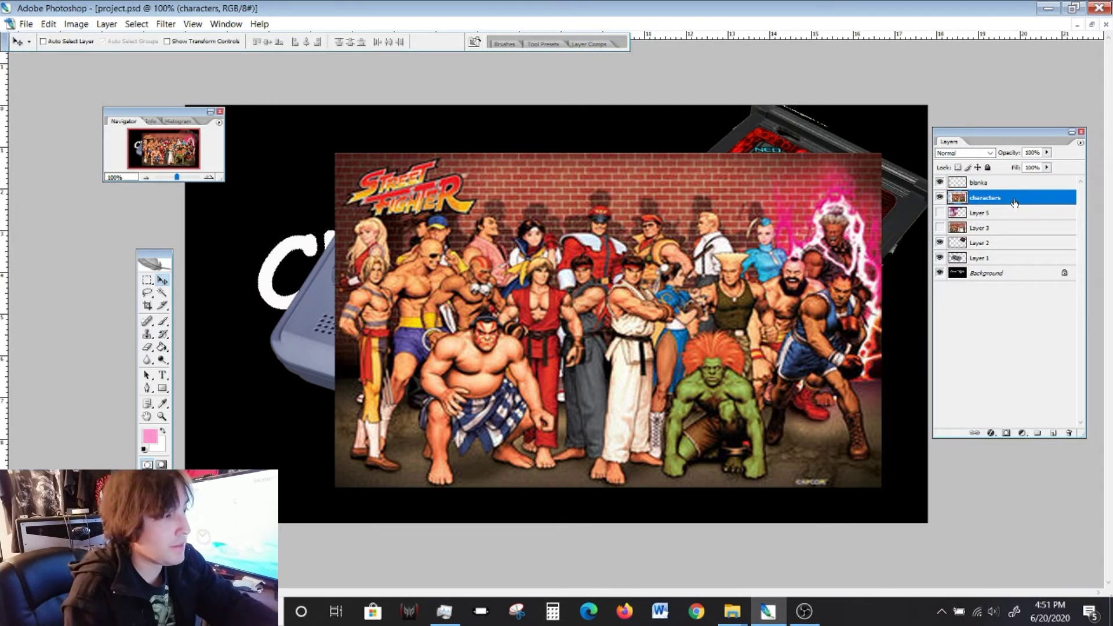
left_click(989, 215)
left_click(969, 198)
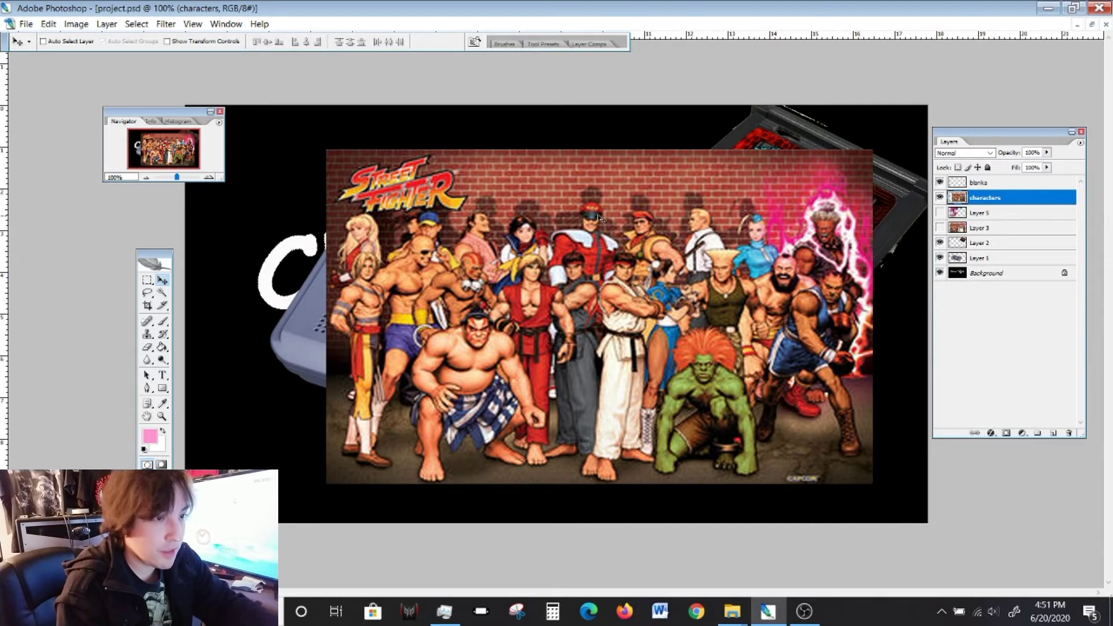
Lasso-trace around Blanka, the green crouching fighter, on the characters layer
left_click(147, 294)
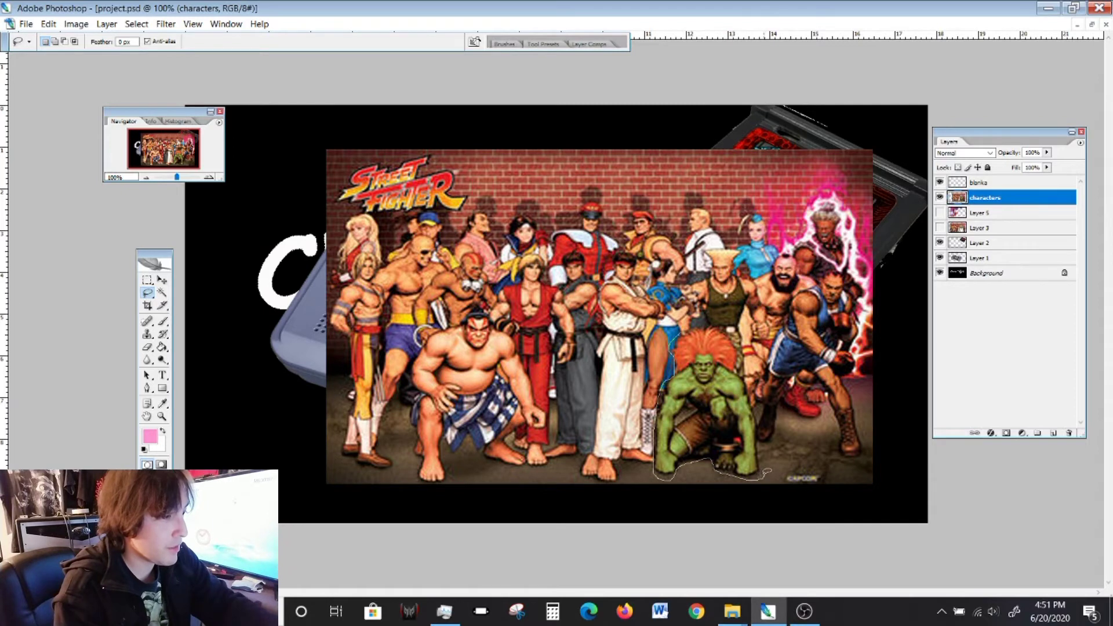
left_click_drag(762, 426, 759, 397)
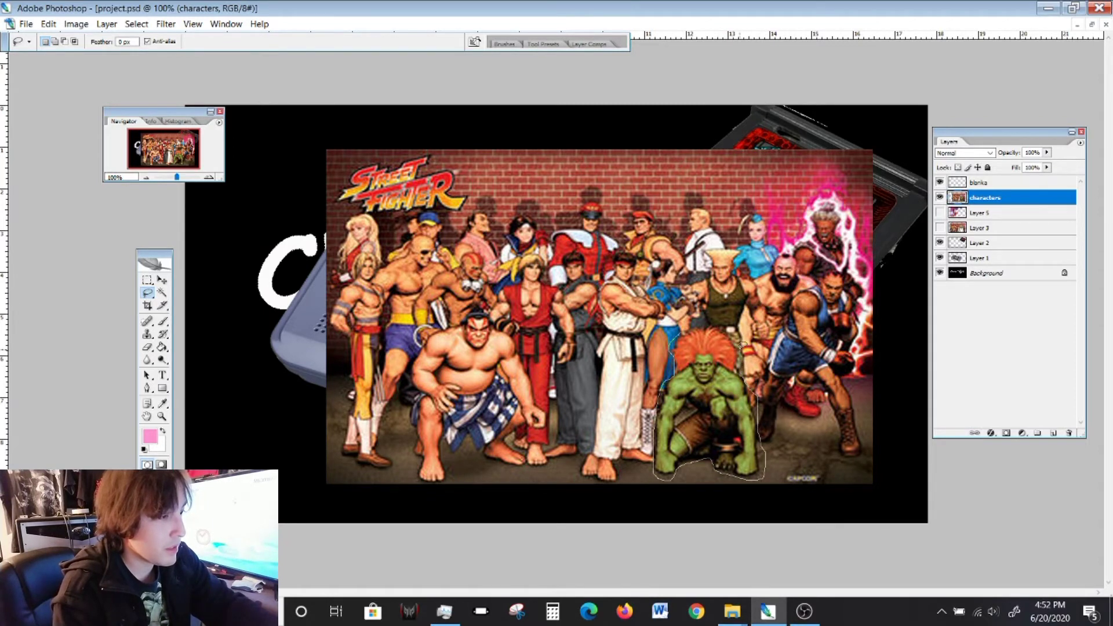
left_click_drag(719, 318, 695, 318)
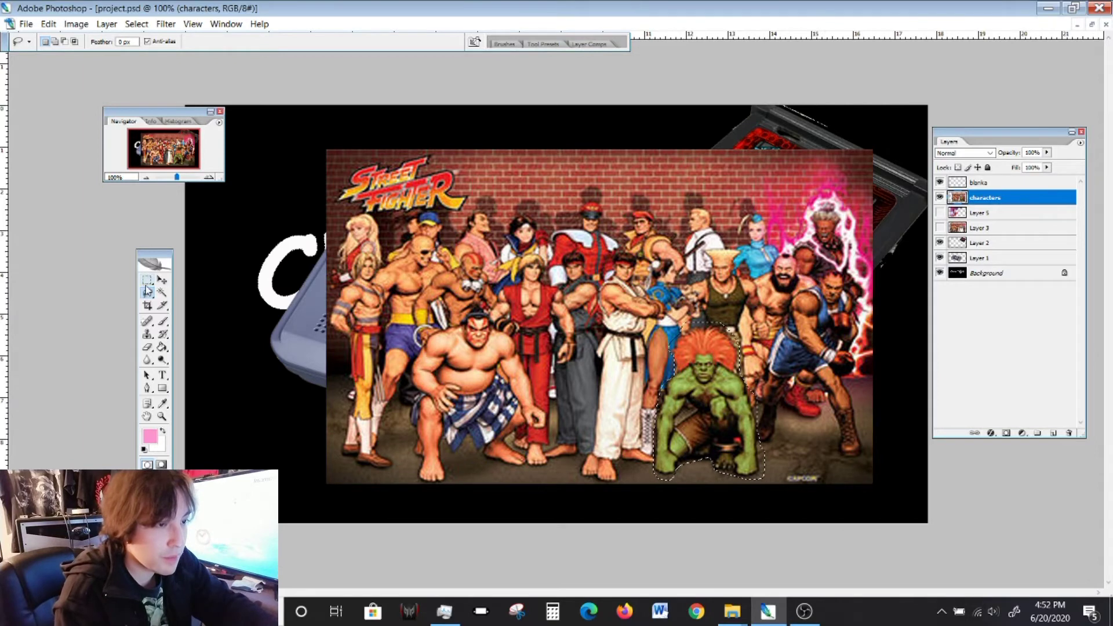
left_click(162, 281)
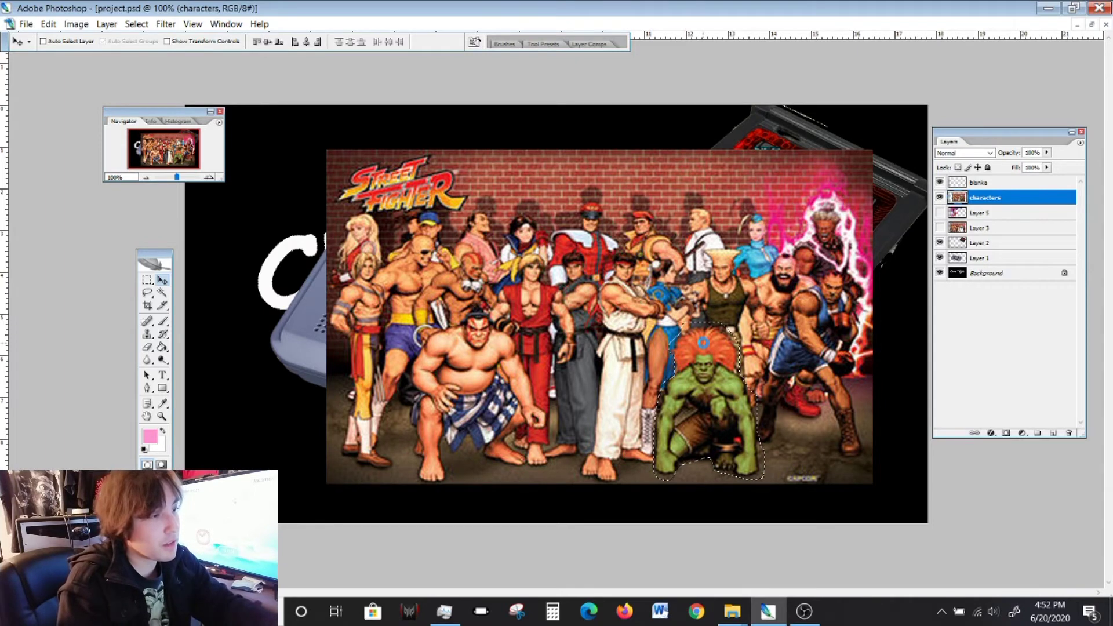
Cut the selected Blanka out of the characters layer with Edit > Cut
left_click_drag(702, 342, 262, 292)
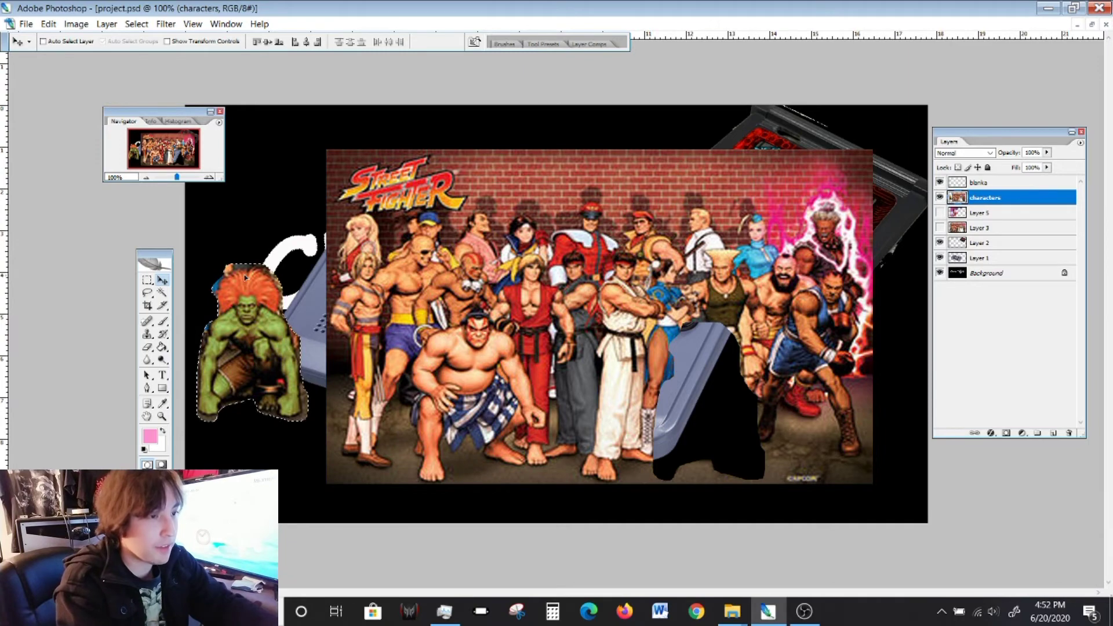
key("ctrl+x")
key("ctrl+z")
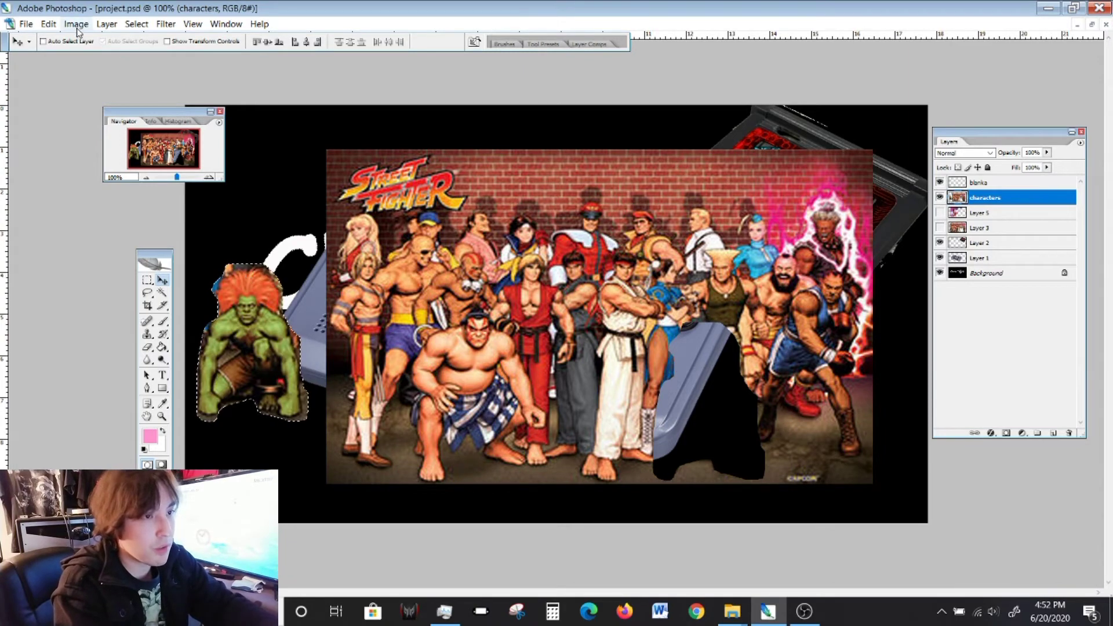
left_click(49, 24)
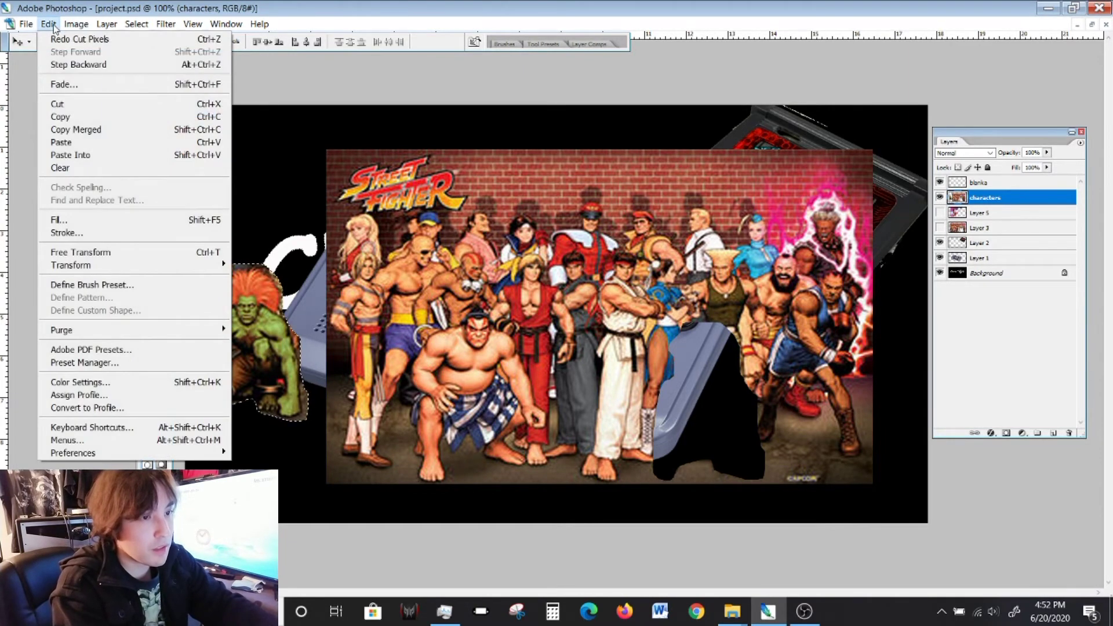
left_click(82, 107)
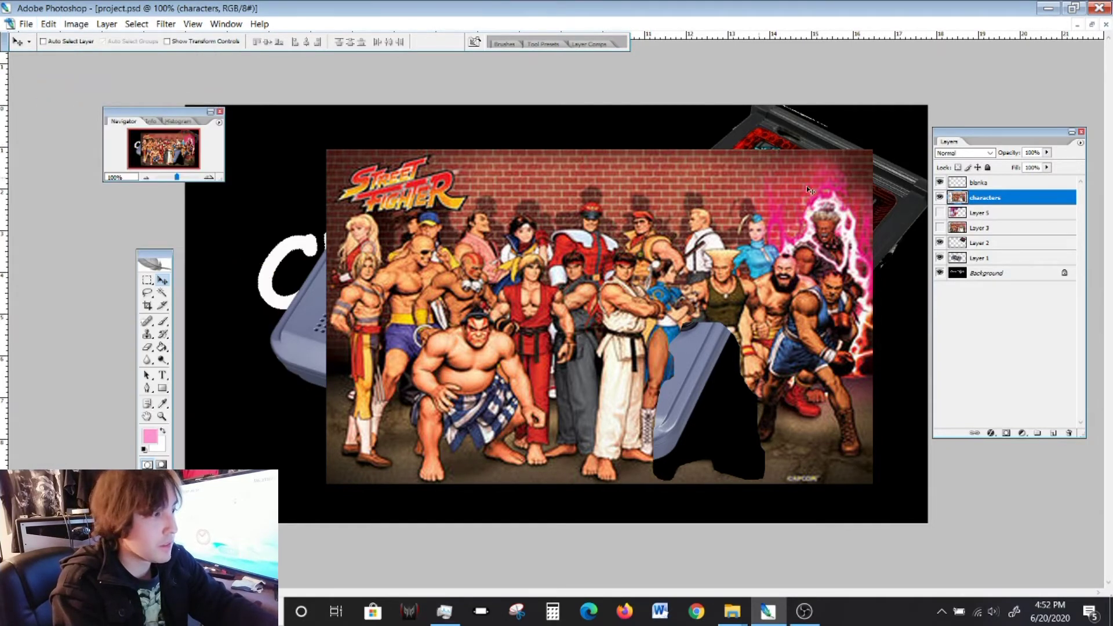
left_click(985, 183)
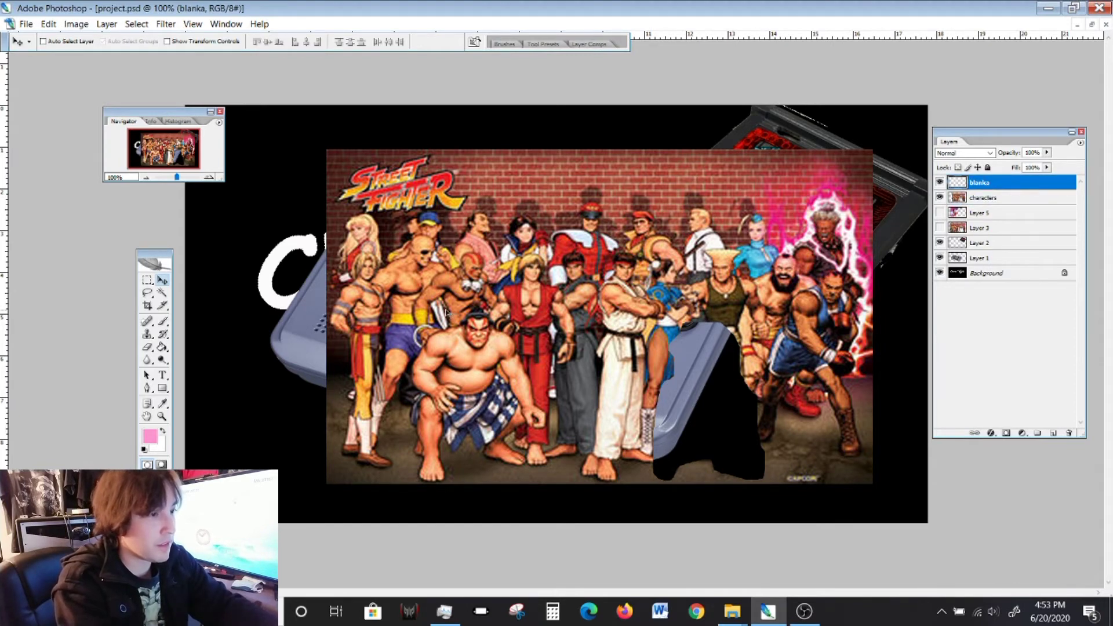
Paste Blanka onto the blanka layer and nudge him to the group picture's lower right
key("ctrl+v")
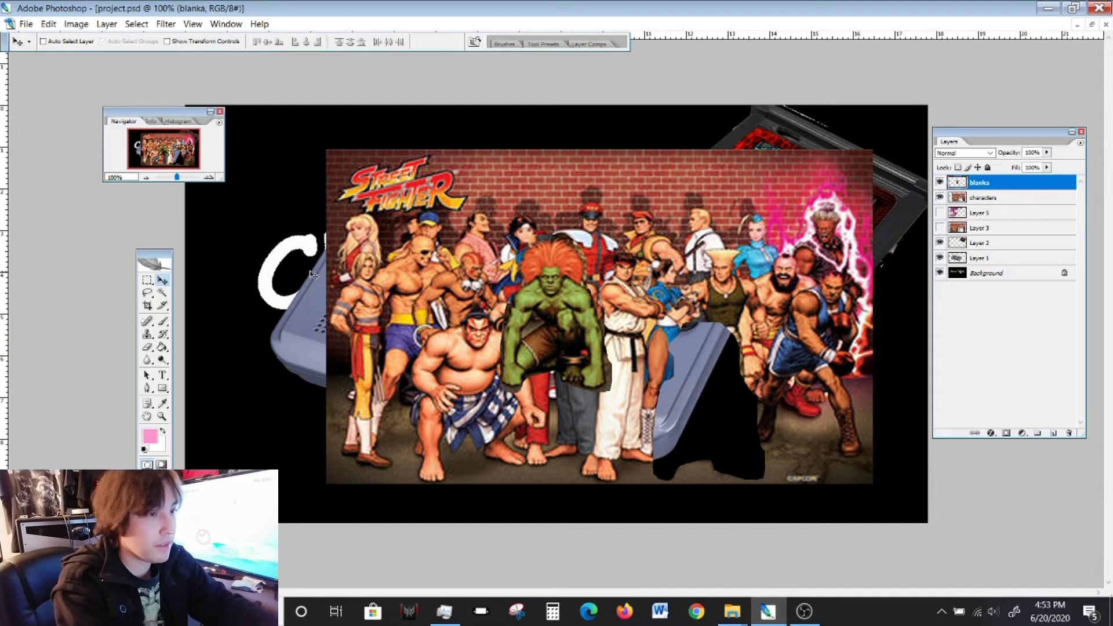
left_click(48, 23)
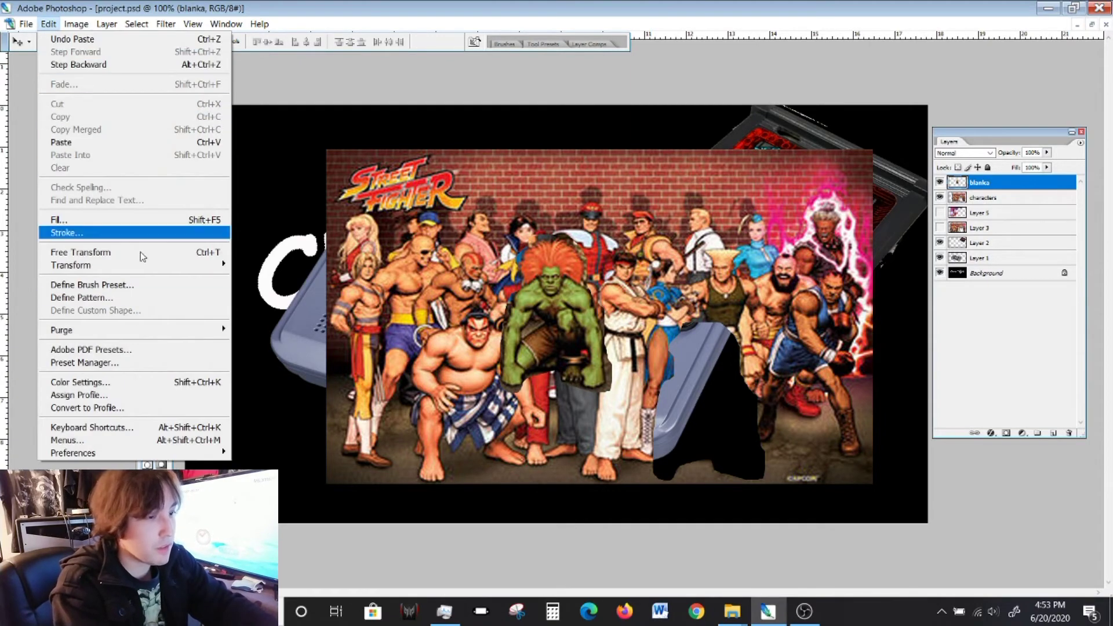
left_click(303, 407)
key("ctrl+z")
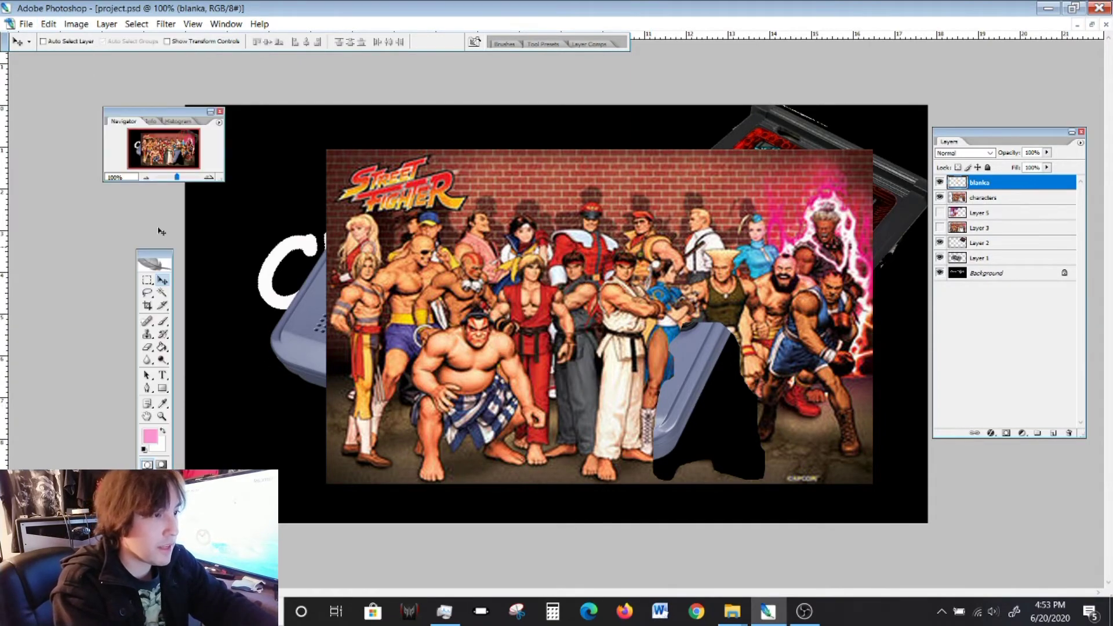
left_click(47, 23)
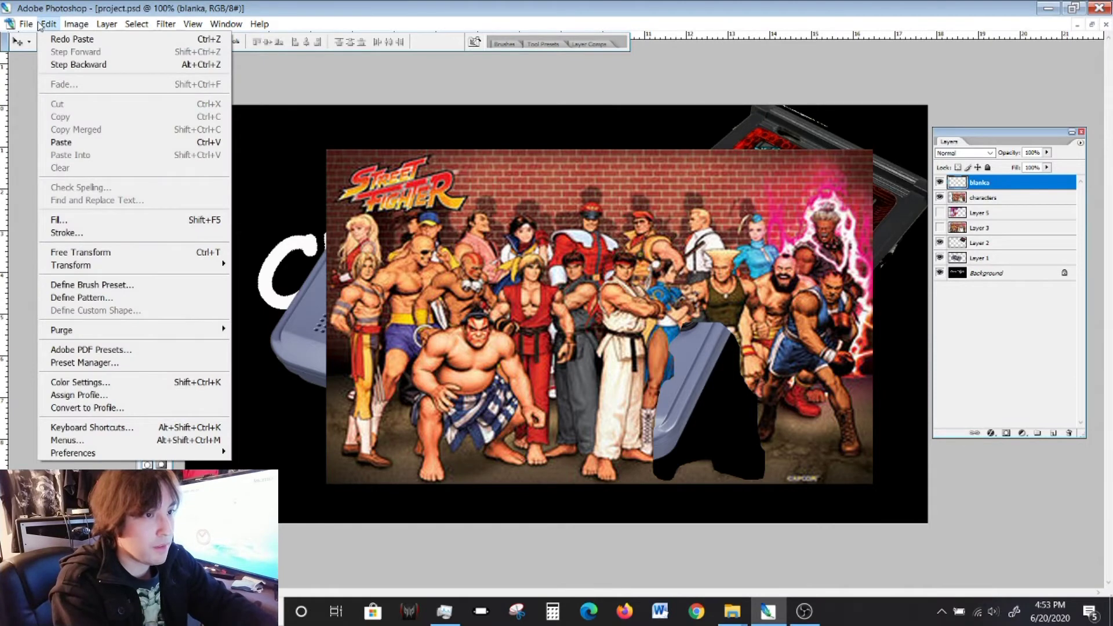
left_click(93, 142)
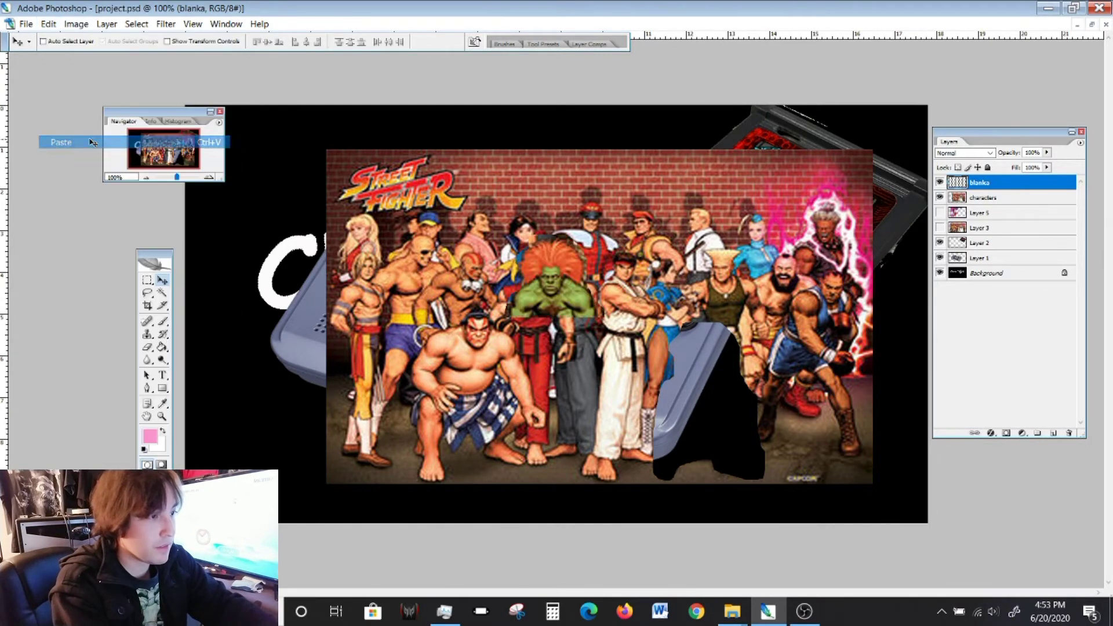
left_click_drag(569, 330, 746, 396)
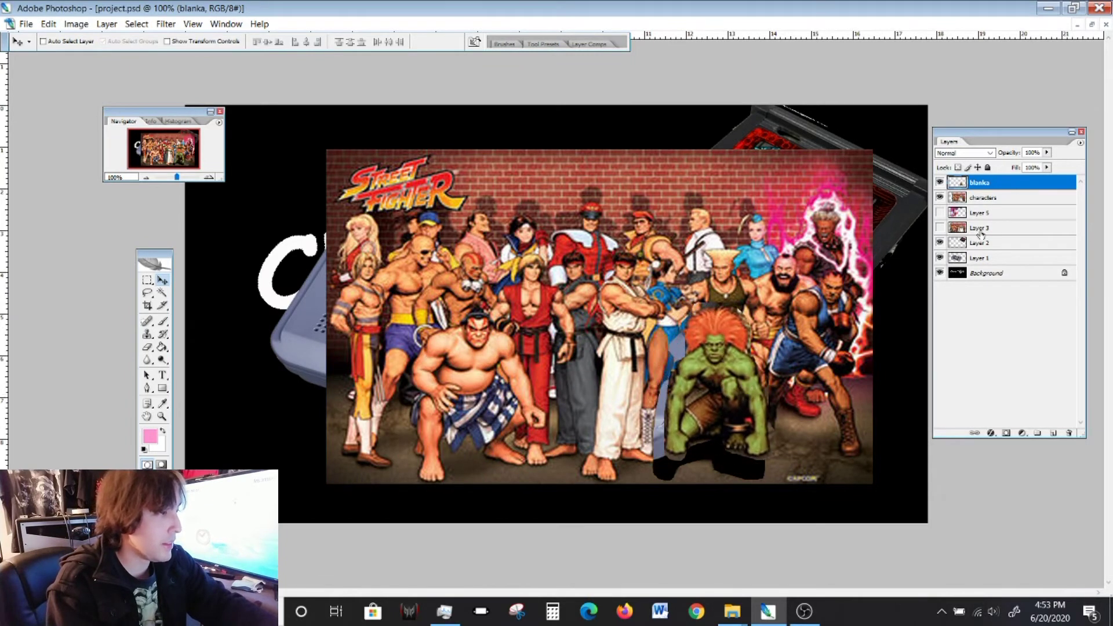
Hide the characters layer and drag Blanka onto the left edge of the console screen
left_click(940, 199)
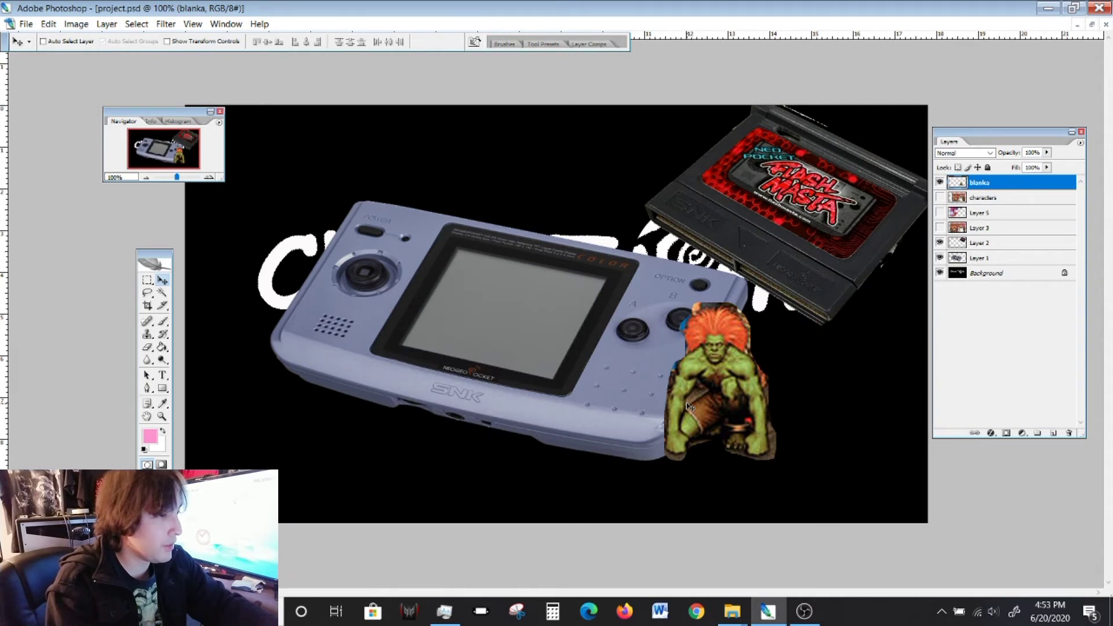
left_click_drag(715, 405, 458, 334)
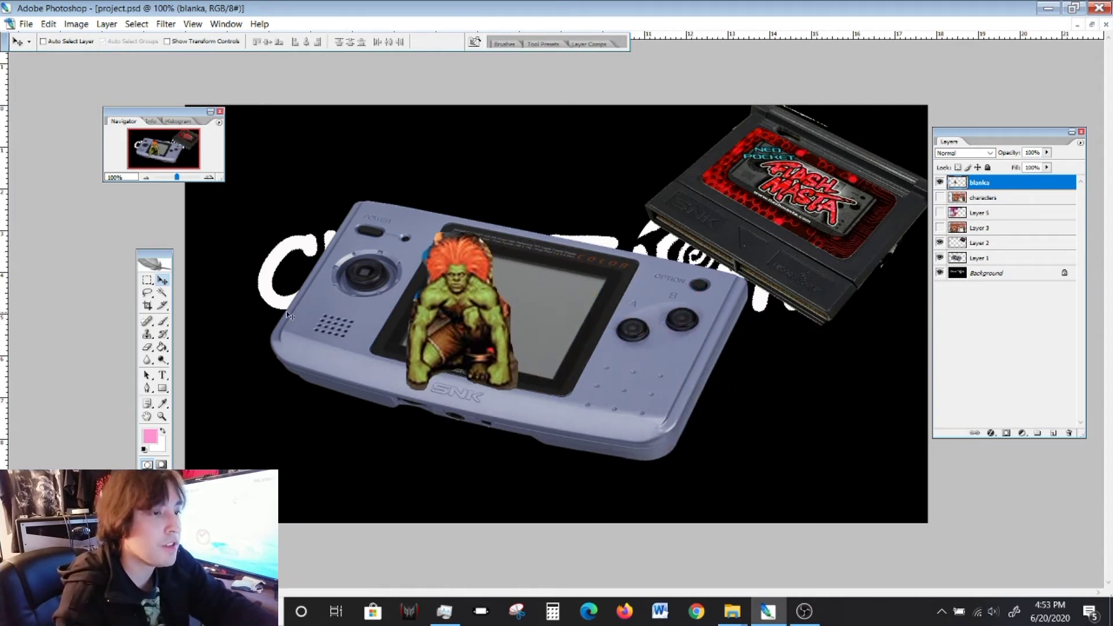
left_click(147, 346)
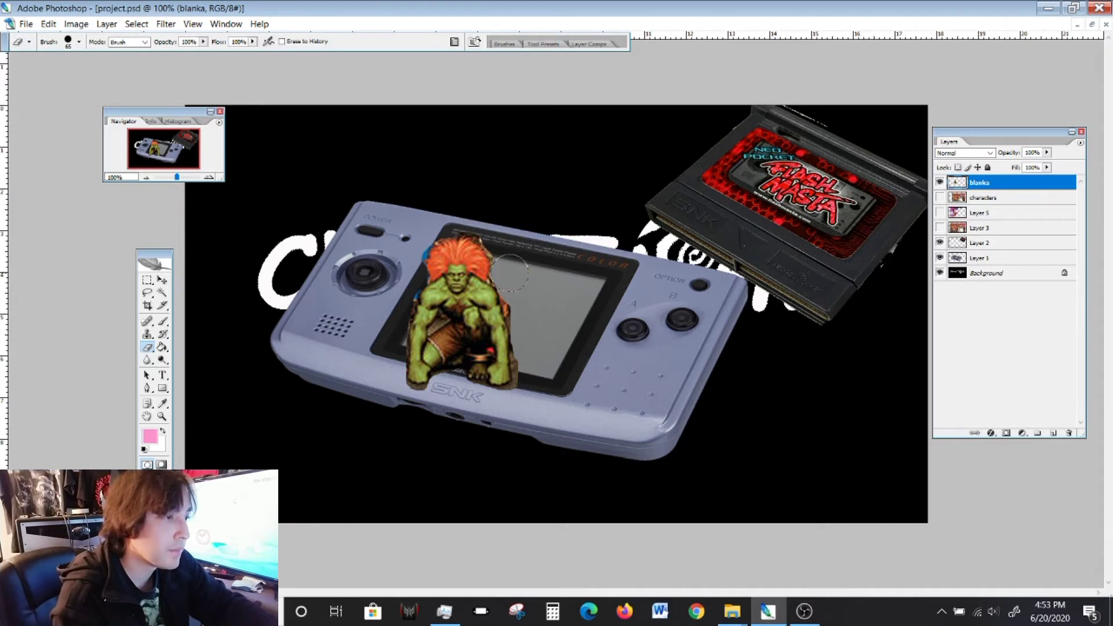
Magic Wand the leftover background patch at Blanka's feet
left_click(162, 293)
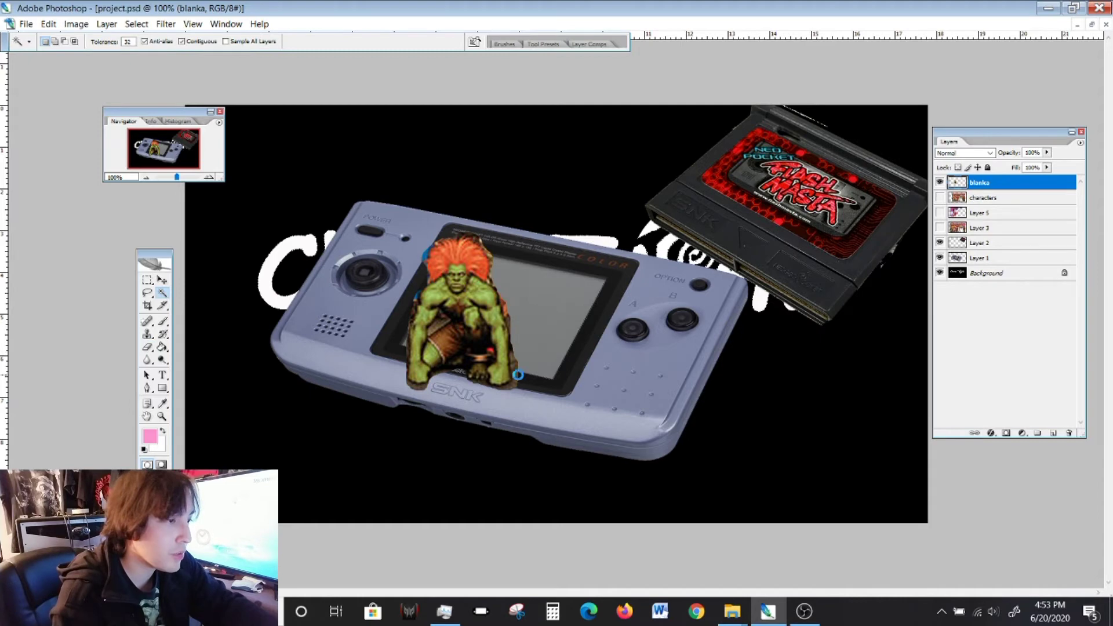
left_click(516, 377)
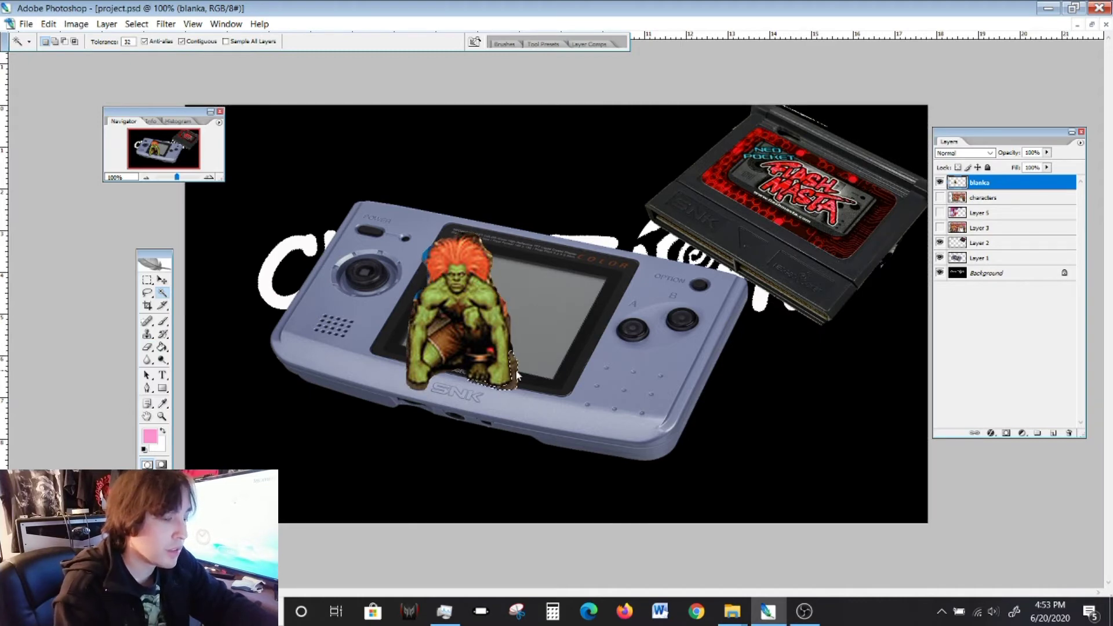